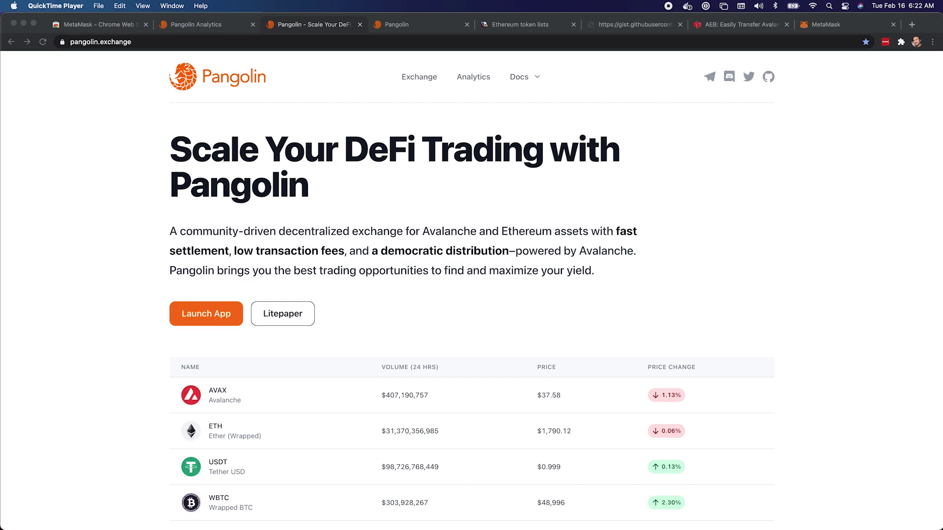
- Bring up Pangolin and choose MetaMask as the wallet, reloading and retrying once after it stalls
click(554, 161)
click(408, 24)
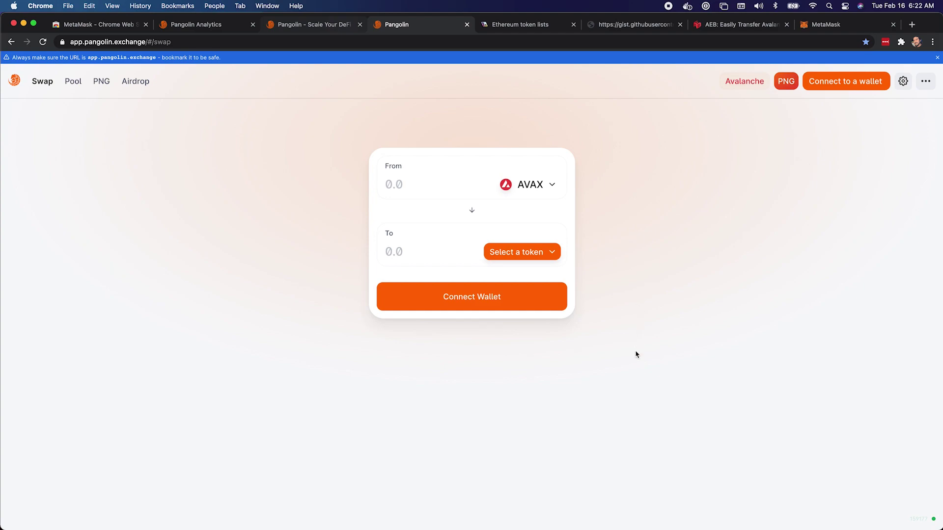
click(847, 85)
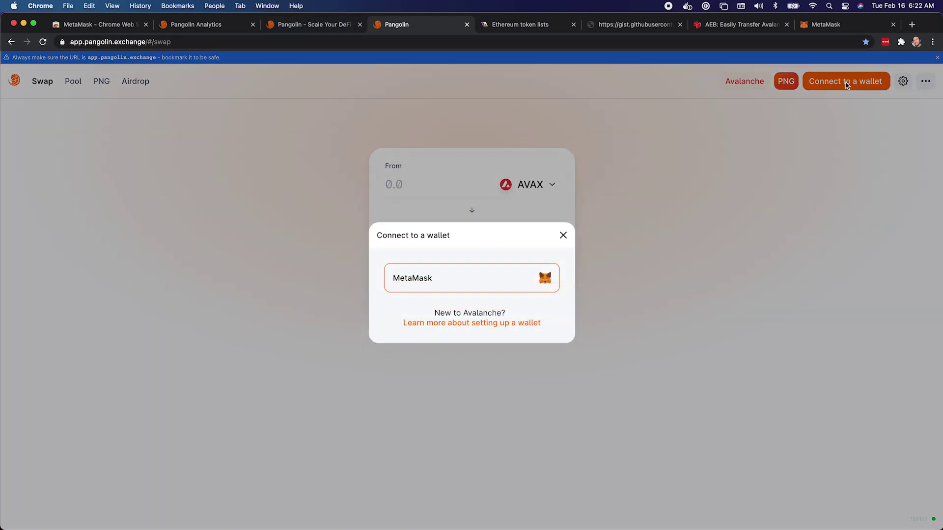
click(459, 279)
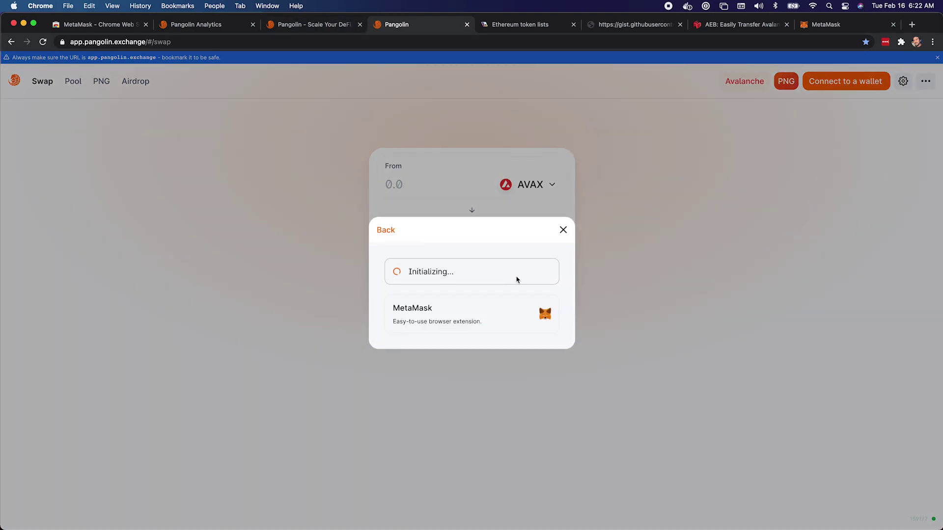
key(super+r)
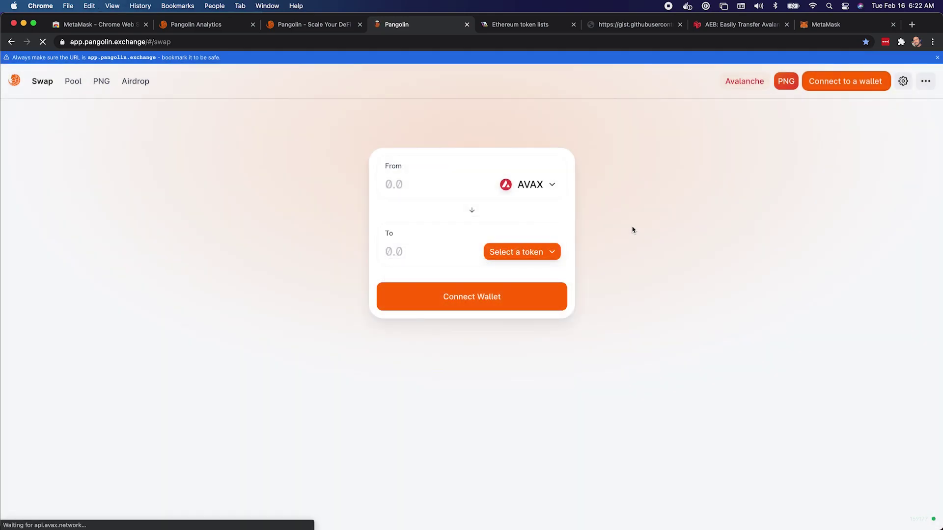
click(817, 88)
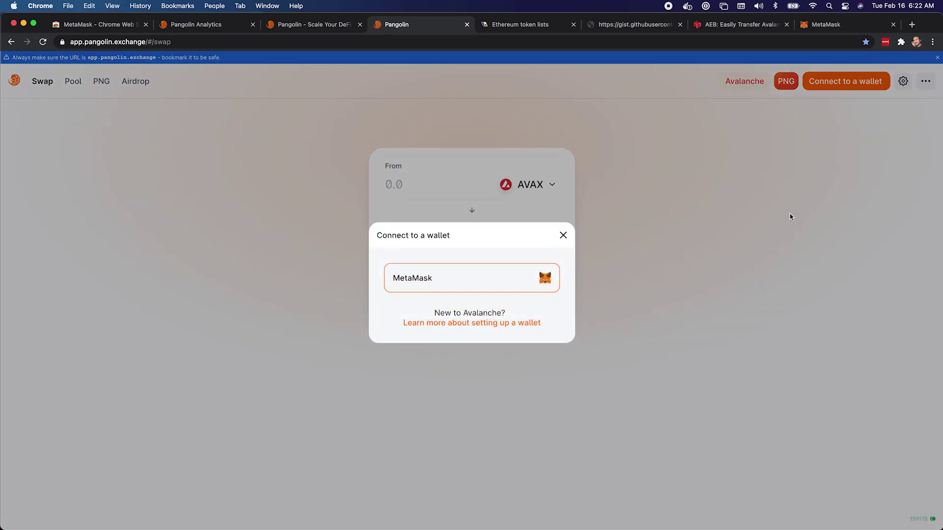
click(452, 279)
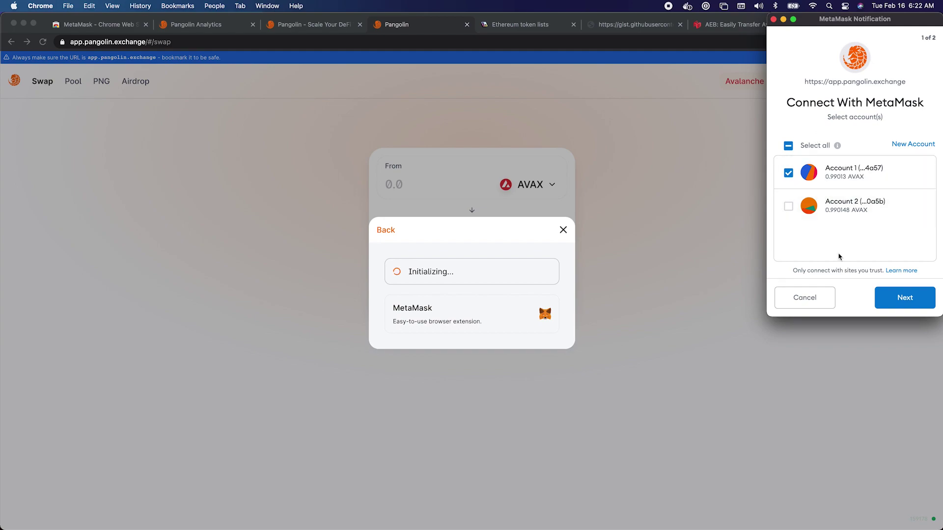
- Select all accounts in MetaMask and approve their connection to Pangolin
click(788, 145)
click(905, 302)
click(906, 302)
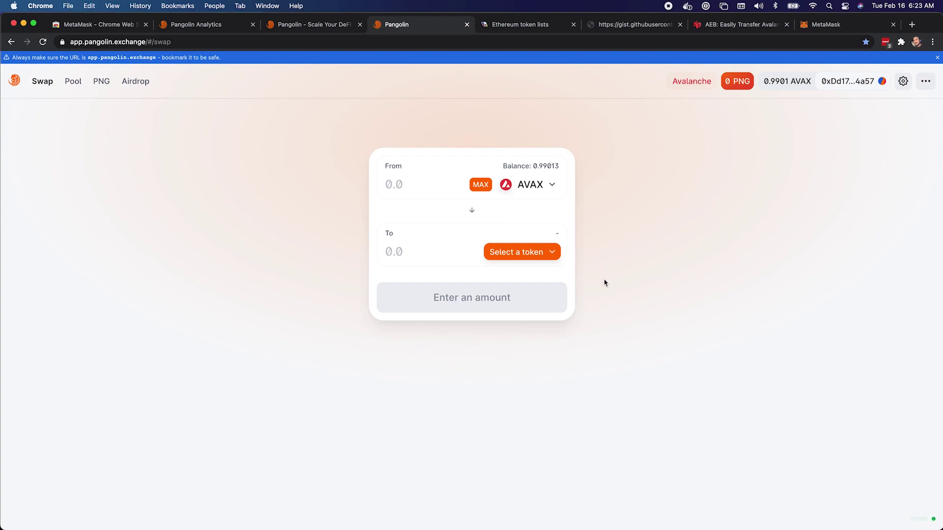
- Browse the AVAX token picker, compare with the Ethereum token lists page, then open Manage Lists
click(545, 184)
scroll(483, 229, down, 5)
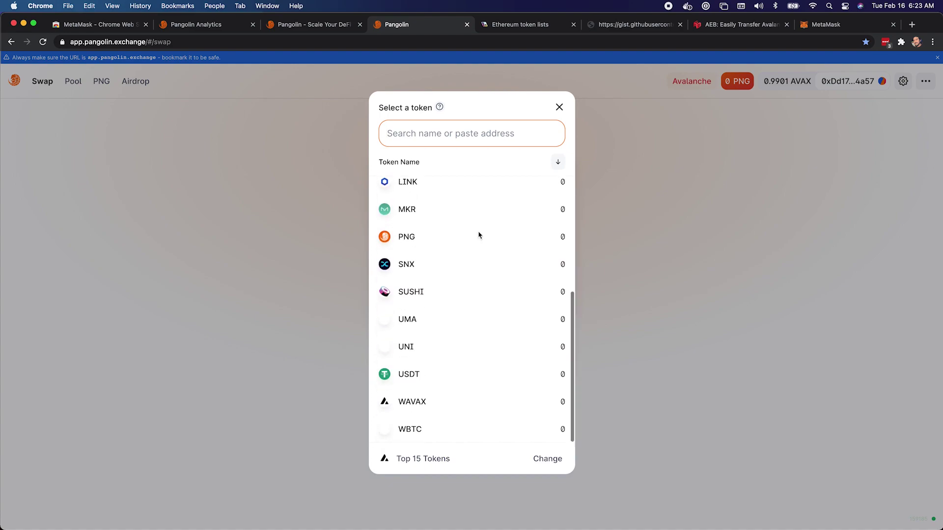
scroll(479, 237, up, 3)
scroll(478, 237, up, 3)
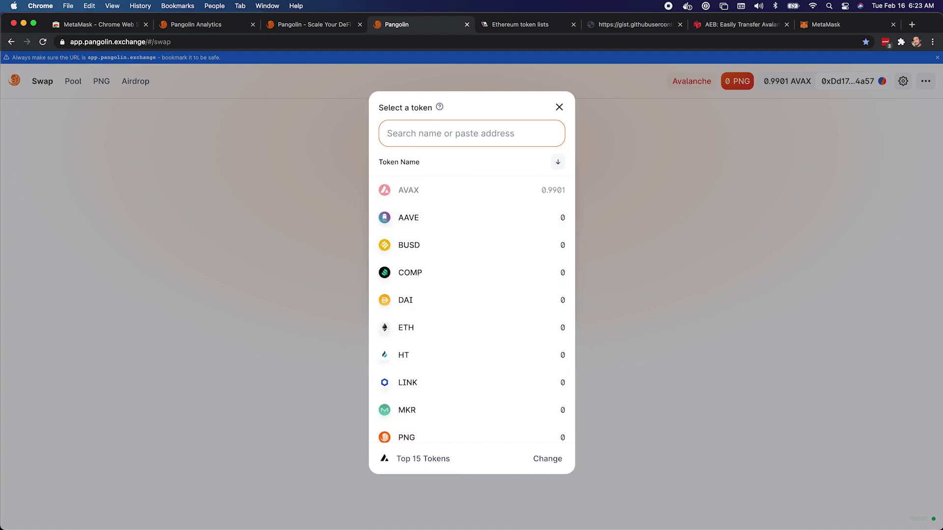
click(518, 25)
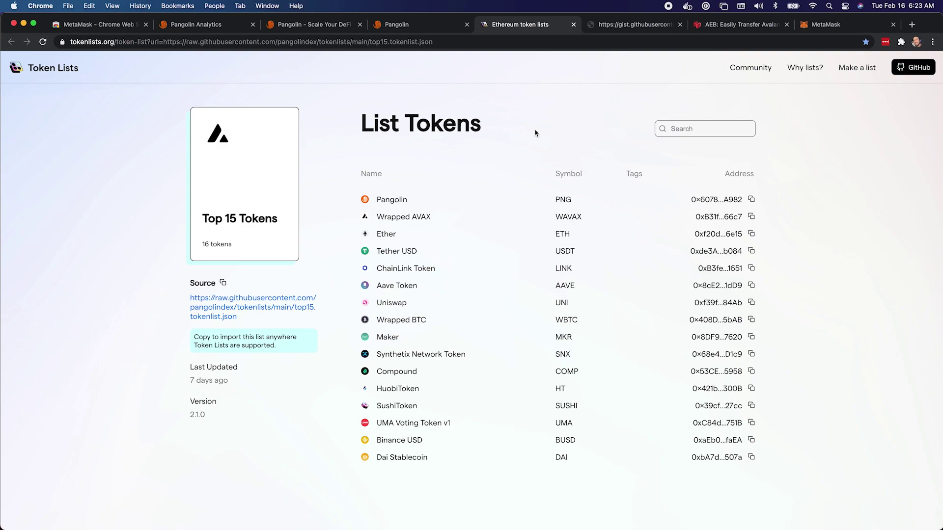
click(431, 24)
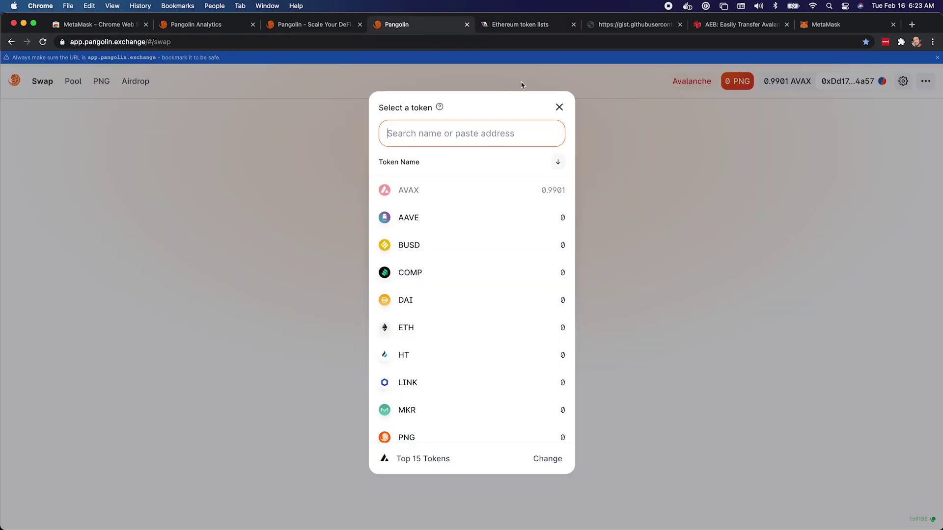
click(559, 109)
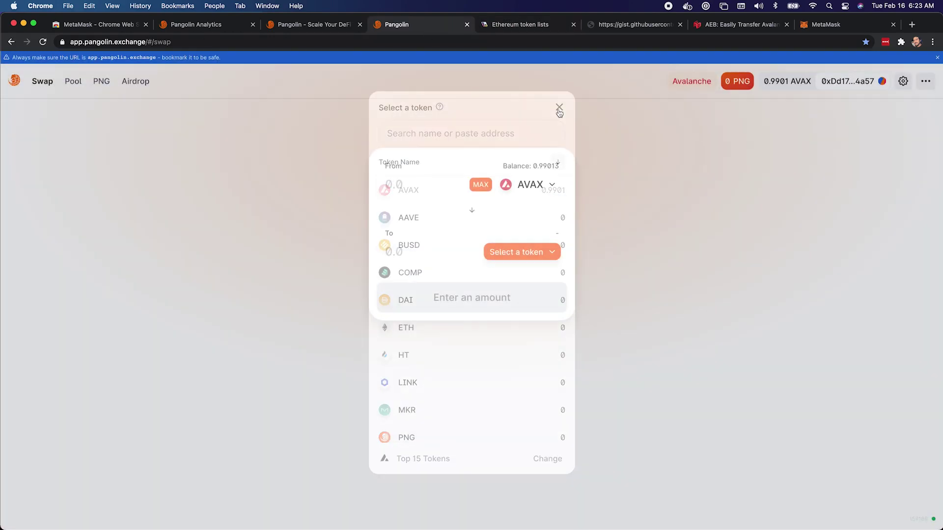
click(540, 185)
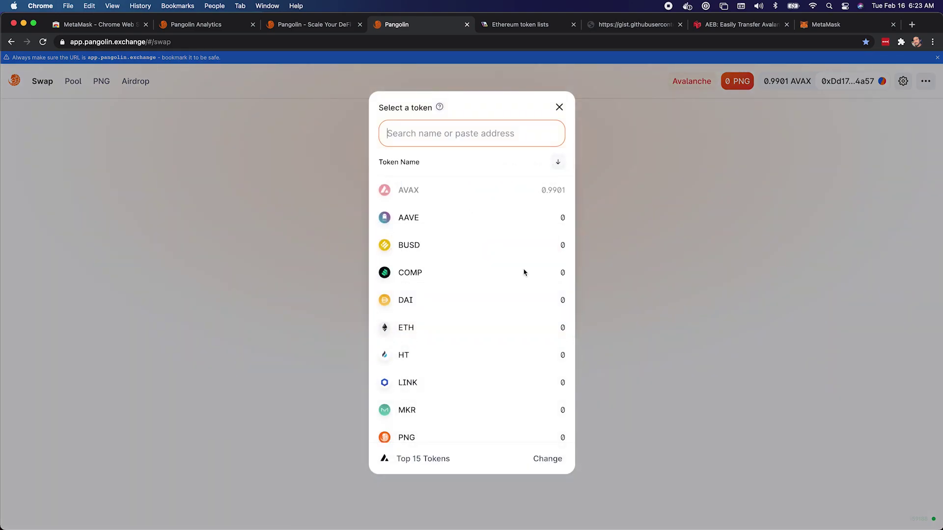
click(548, 458)
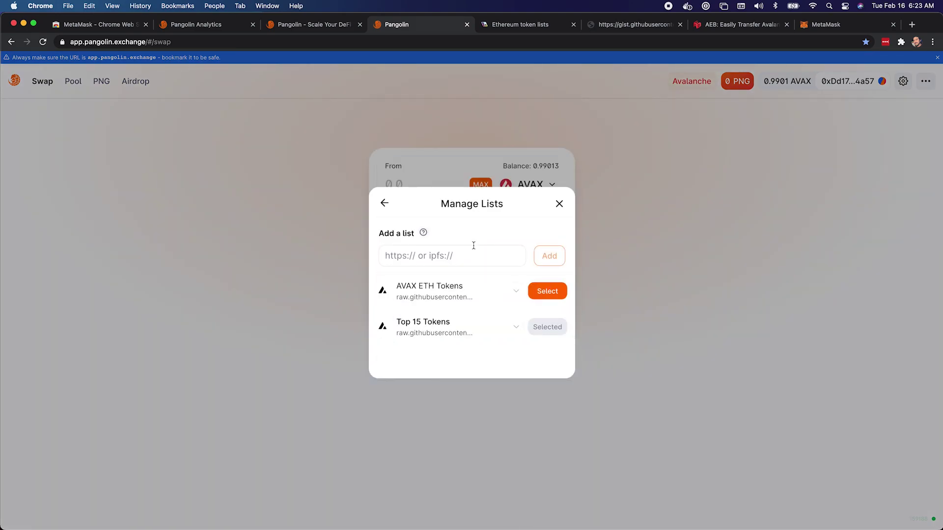
click(713, 24)
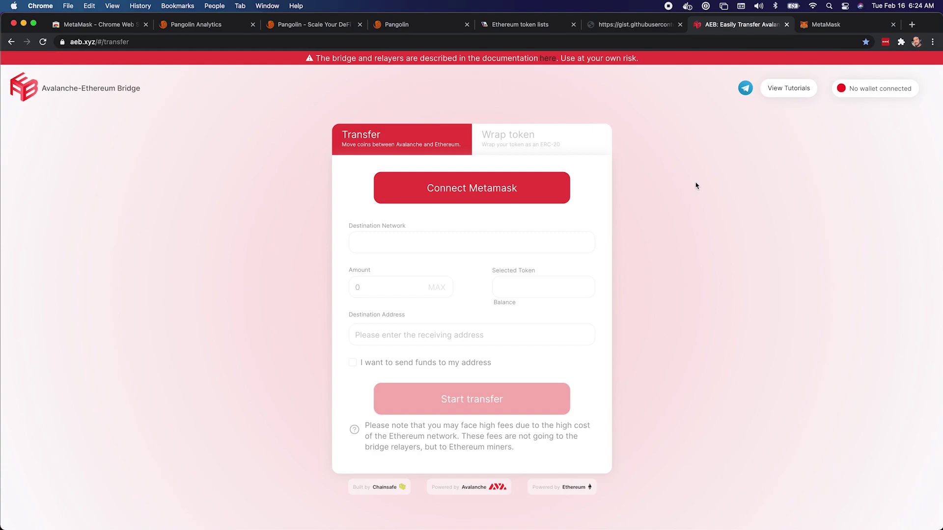
click(451, 24)
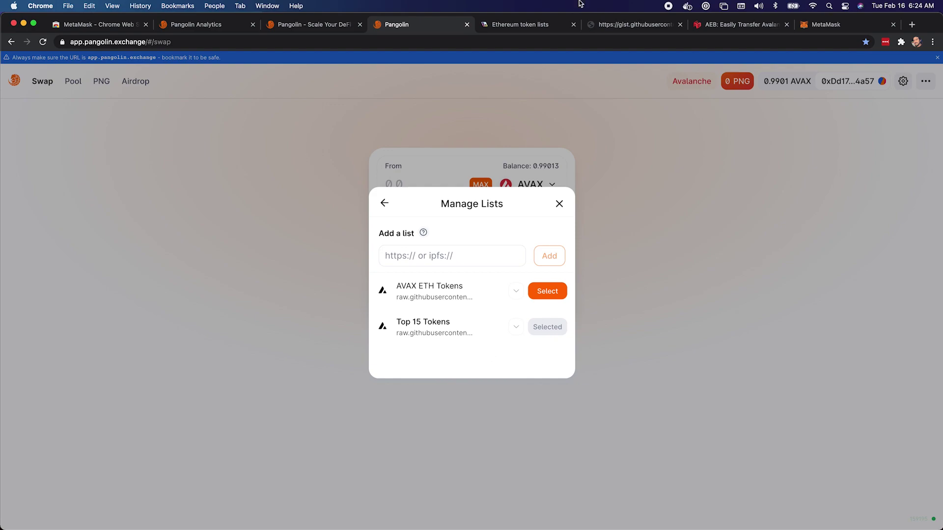
- Copy the common-tokens.json gist URL and switch back to Pangolin's list manager
click(613, 27)
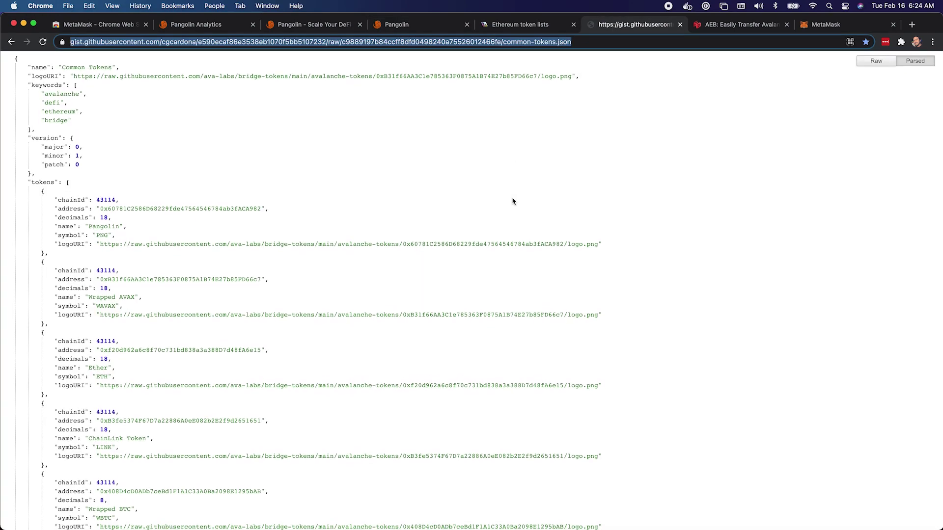
scroll(476, 306, down, 5)
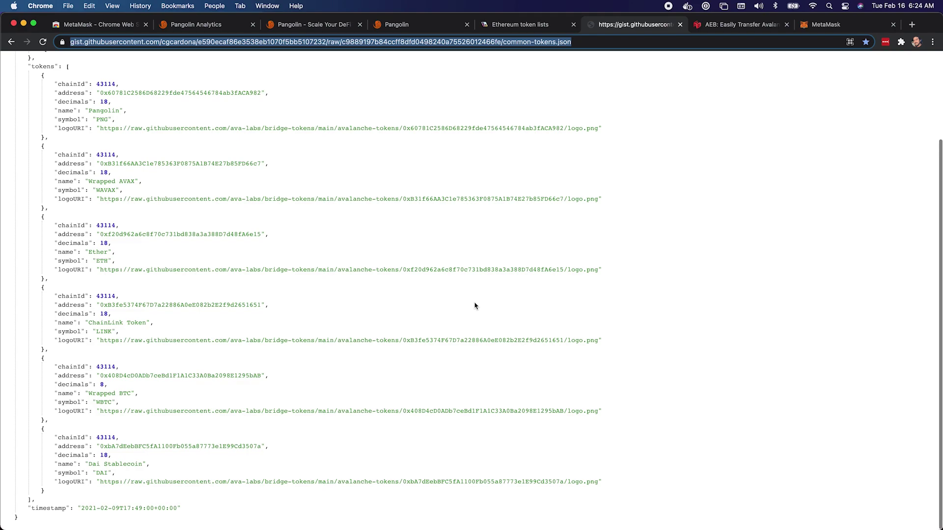
scroll(475, 305, up, 5)
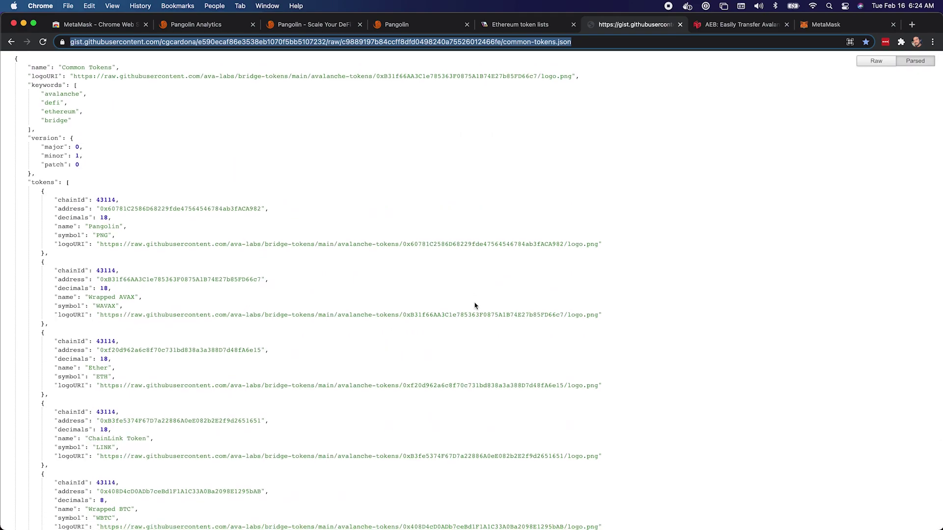
click(542, 36)
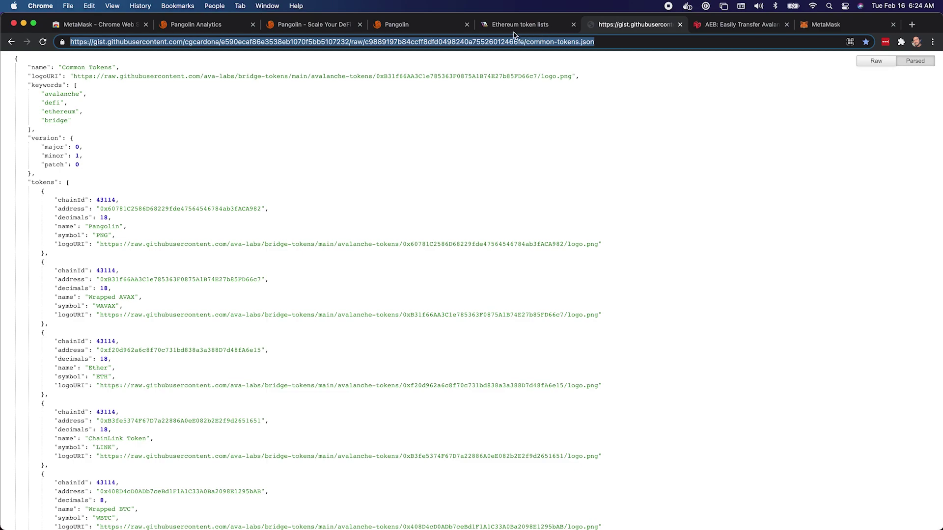
click(405, 24)
- Add and enable the Common Tokens list from the copied gist URL, then revisit Top 15 Tokens
click(447, 250)
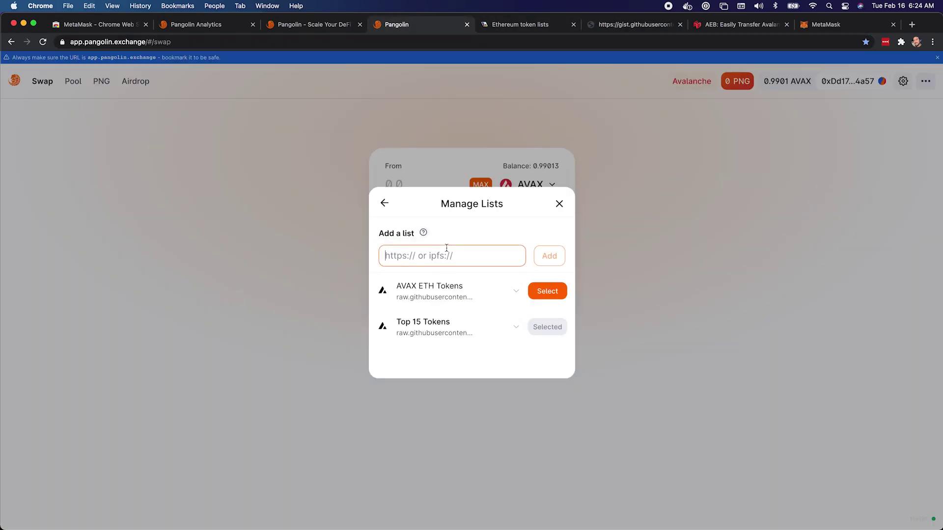
key(super+v)
click(547, 257)
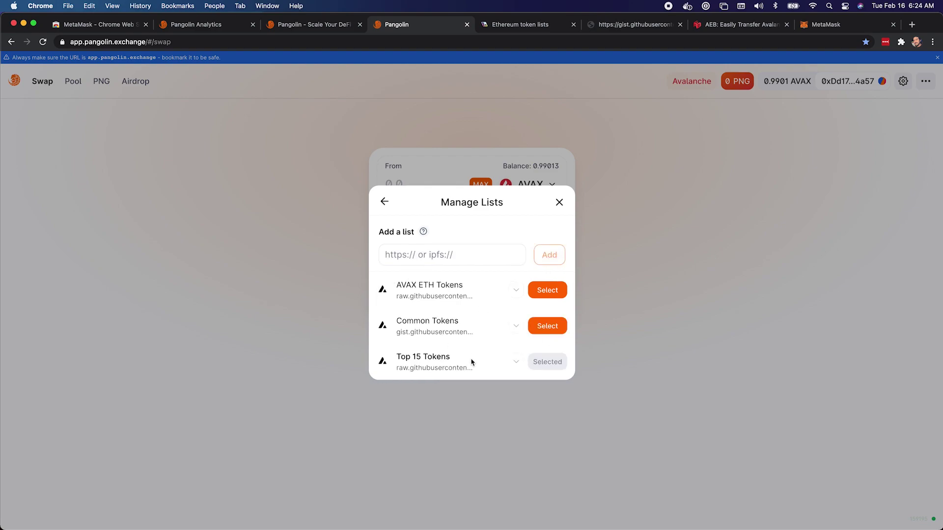
click(547, 329)
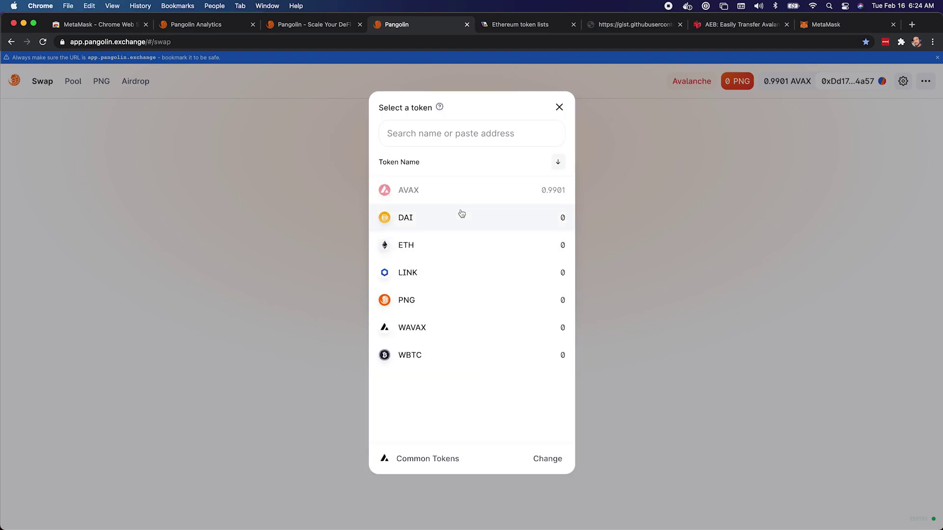
click(546, 460)
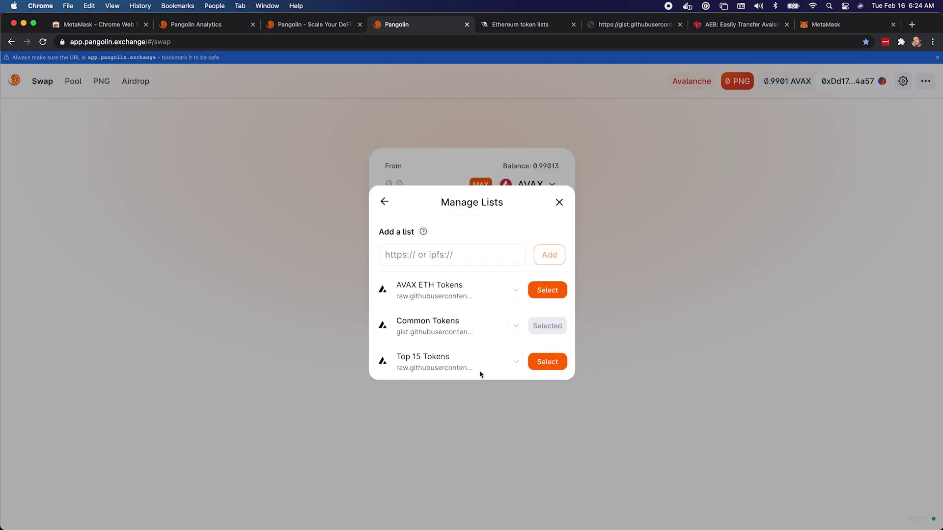
click(532, 367)
scroll(489, 410, down, 5)
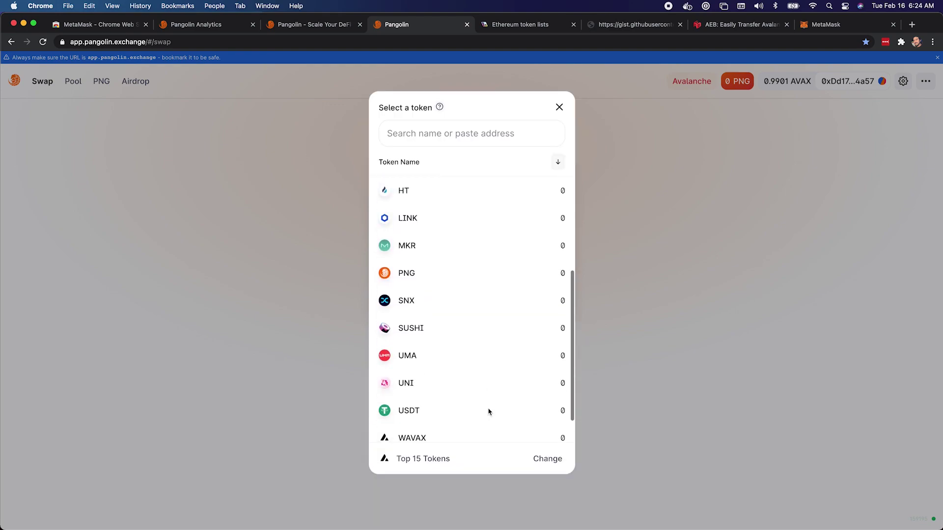
scroll(491, 409, up, 5)
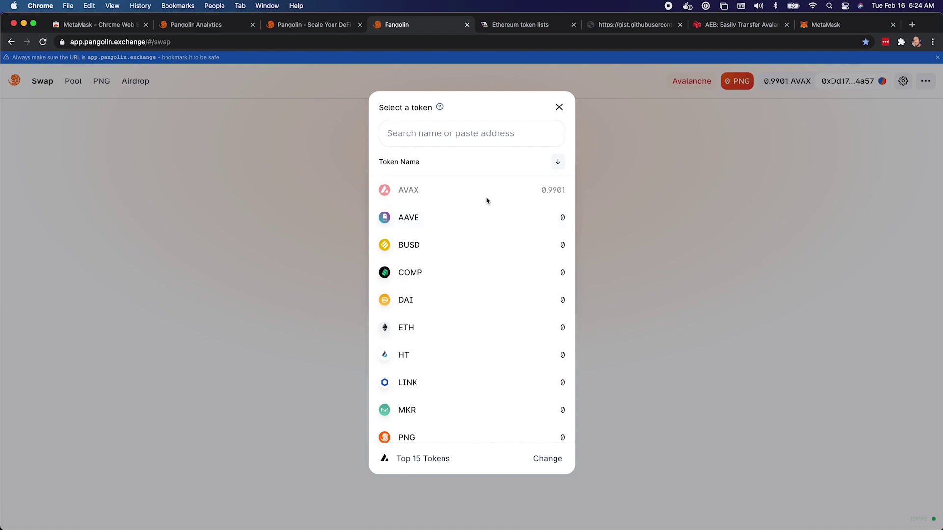
- Choose DAI as the token to receive and try amounts in the From and To fields
click(559, 108)
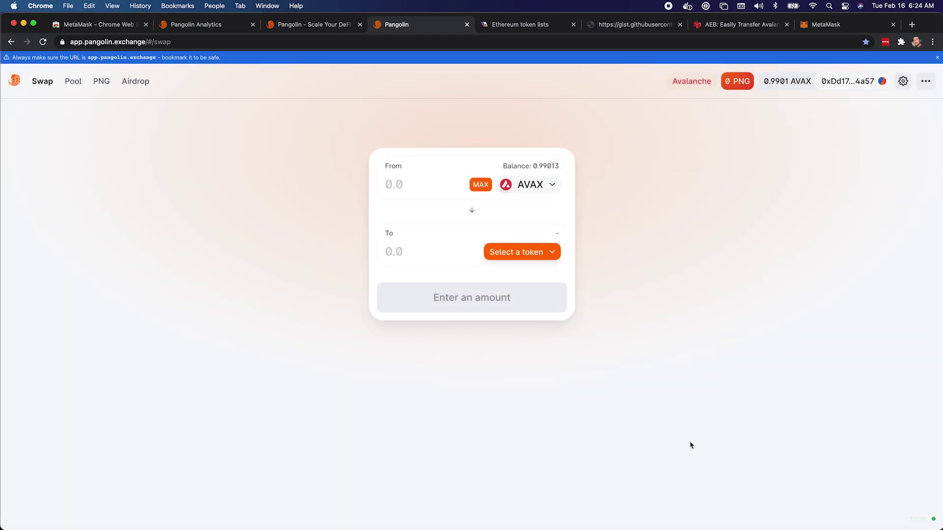
click(517, 252)
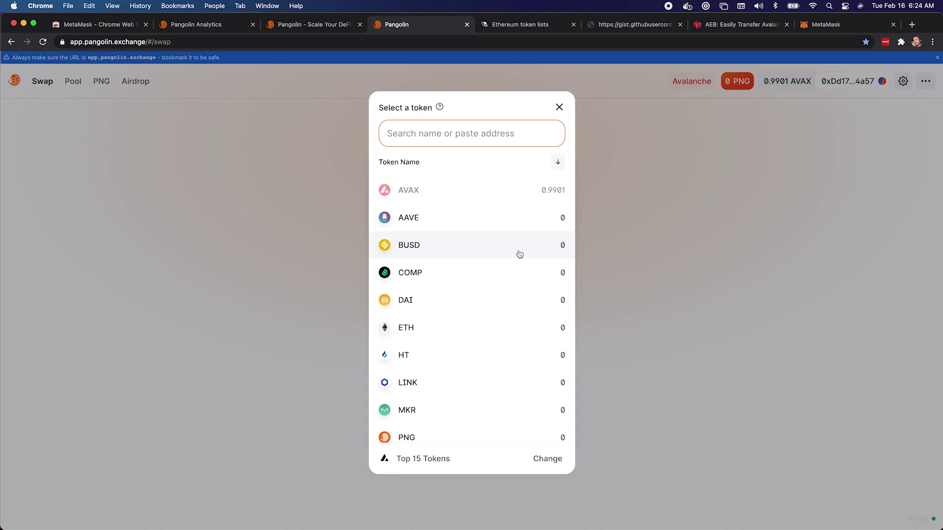
click(517, 311)
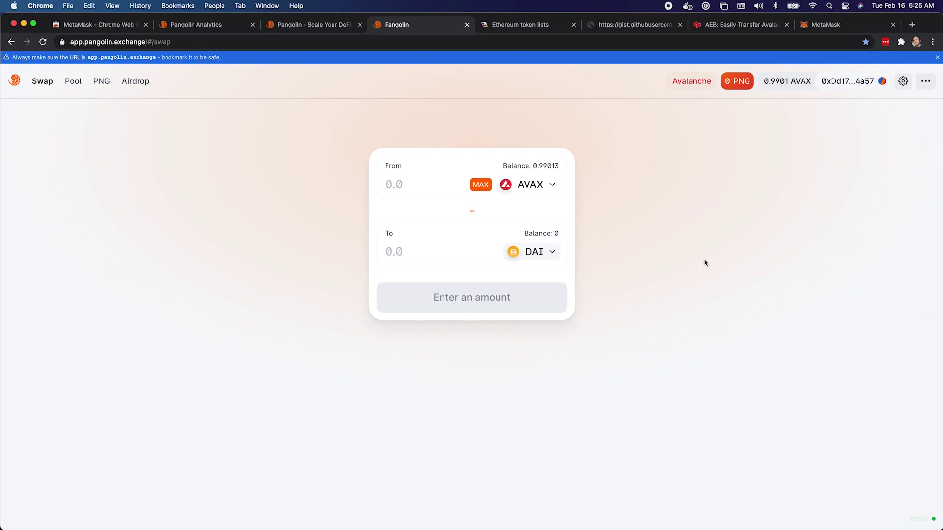
click(437, 184)
text(0.1)
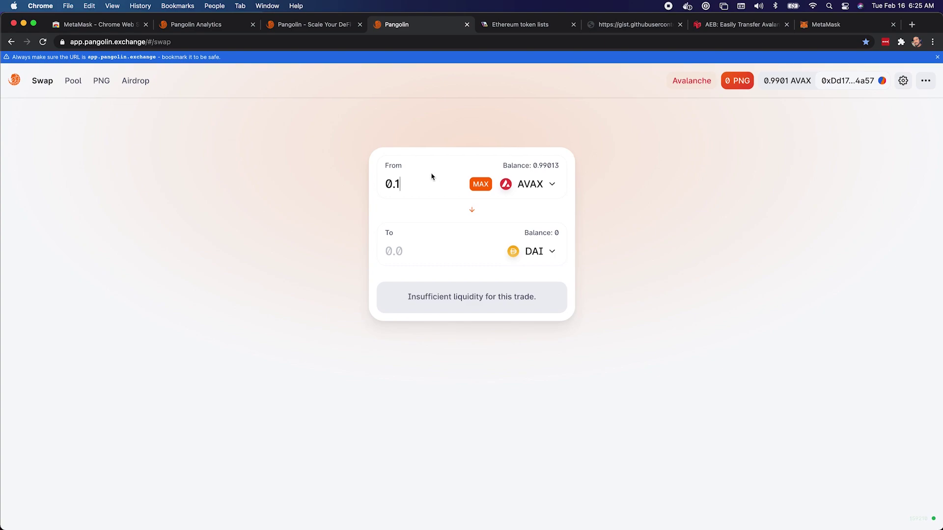
click(453, 257)
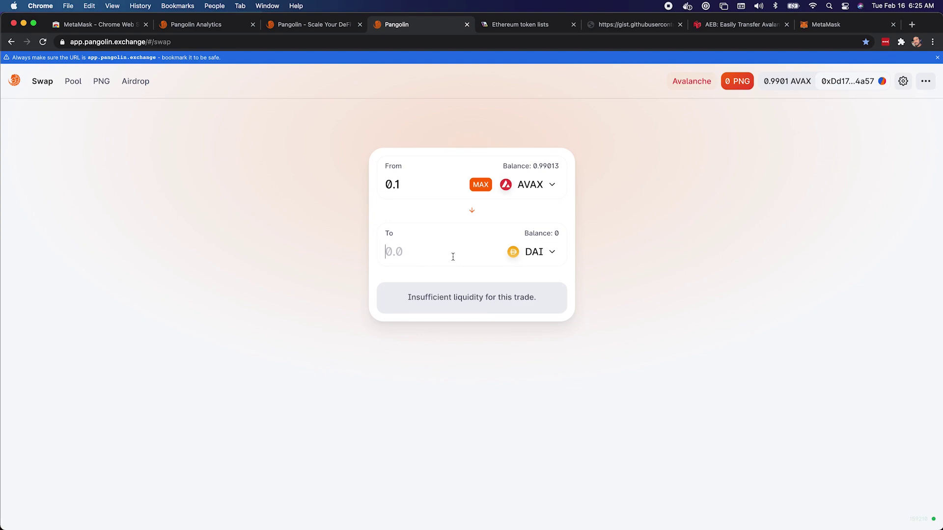
text(1)
- Keep DAI as the receiving token and enter 1 DAI, quoting about 0.0270297 AVAX
click(530, 252)
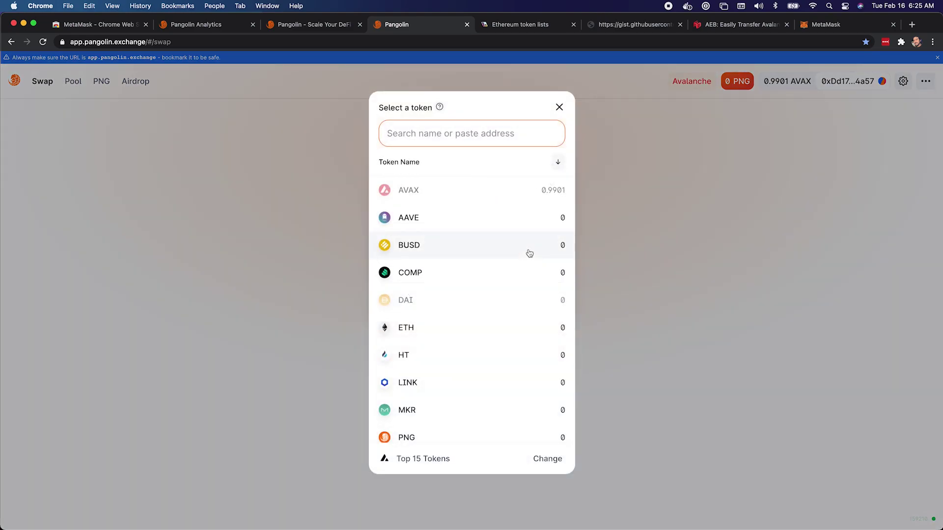
click(521, 307)
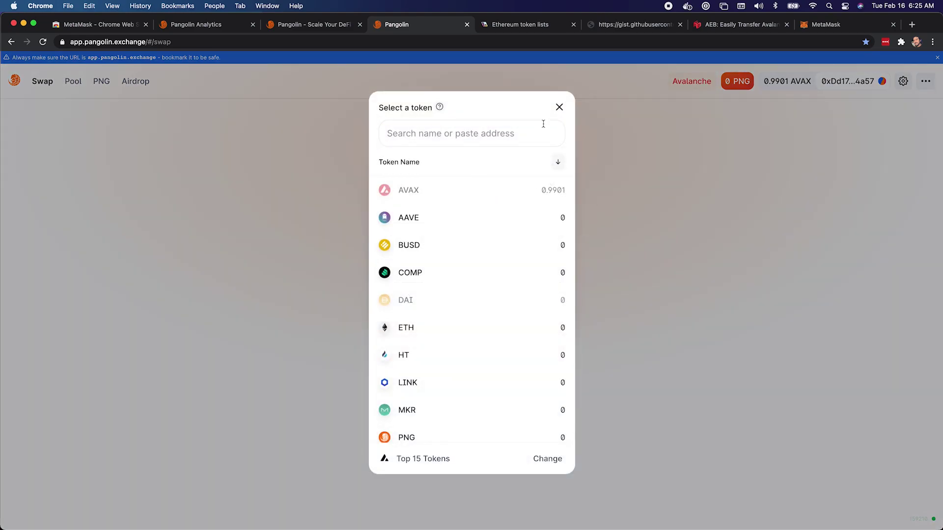
click(560, 107)
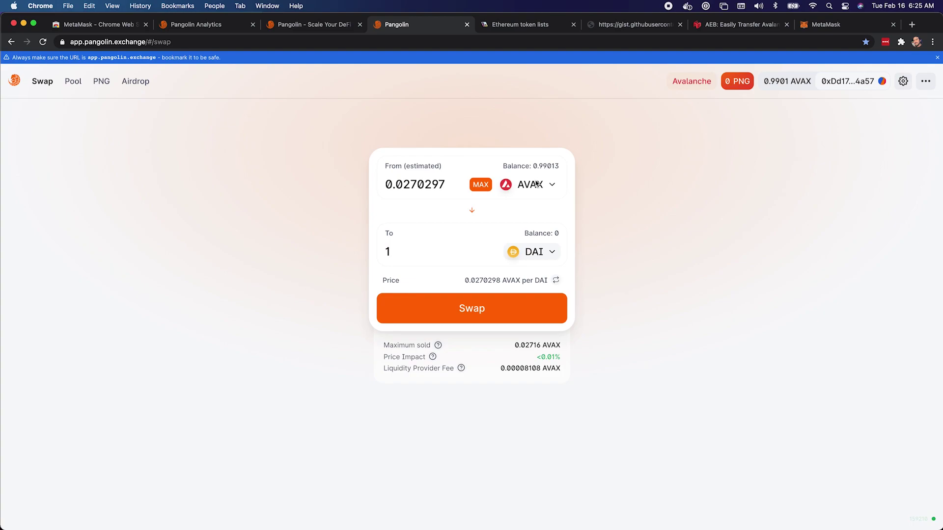
double_click(428, 182)
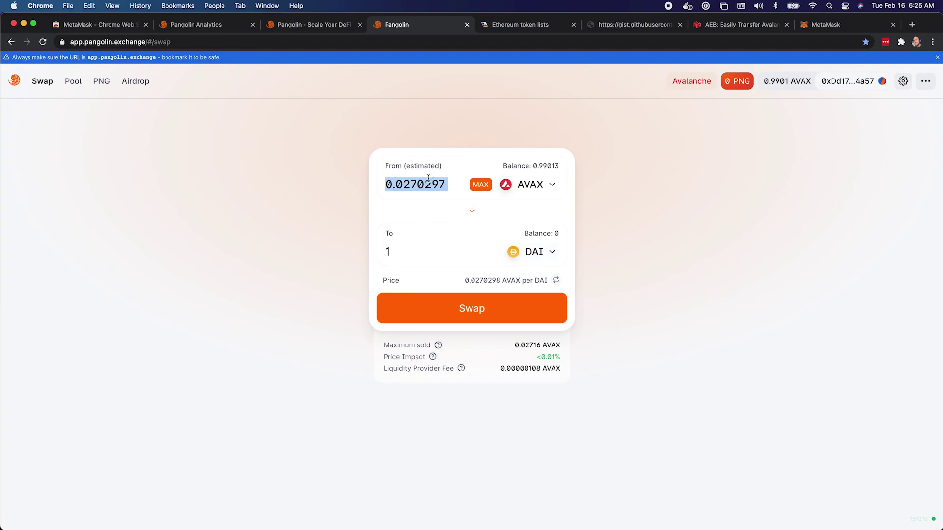
click(427, 185)
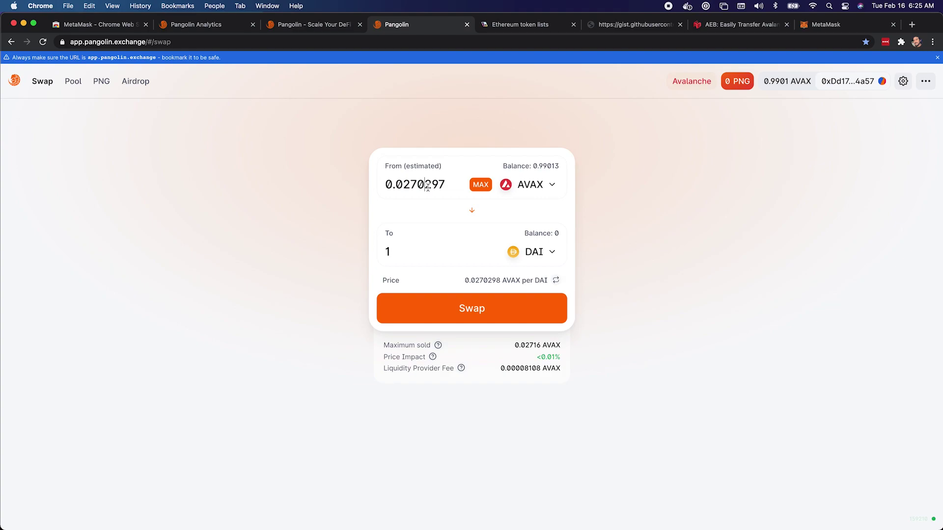
double_click(427, 187)
text(0)
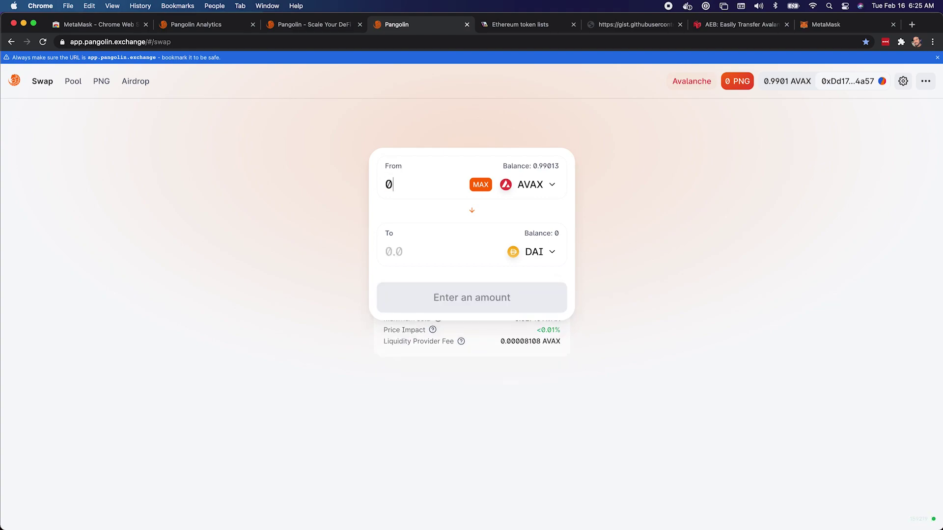
text(.1)
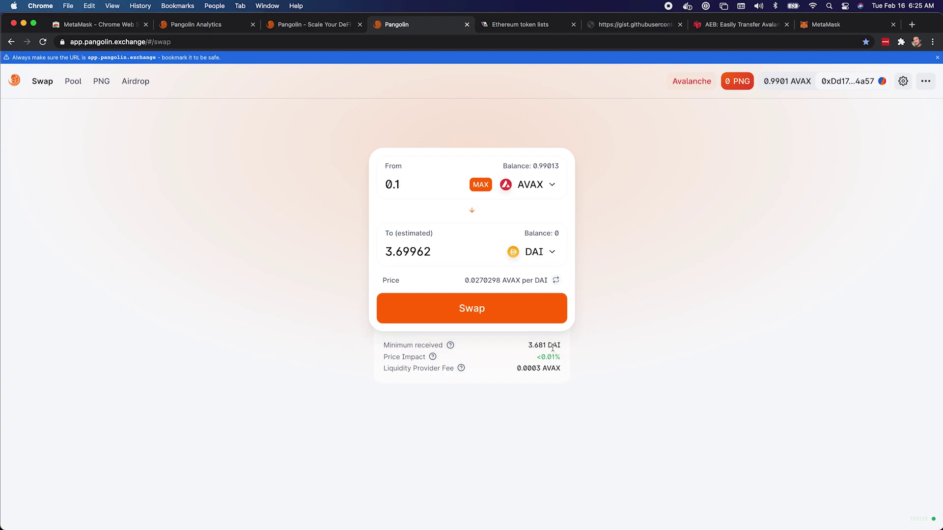
double_click(439, 256)
text(1)
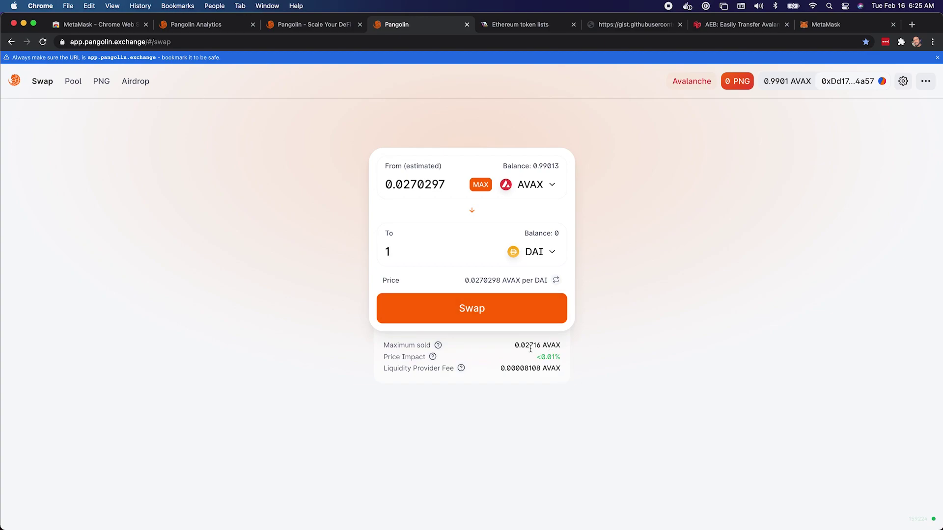
- Try 0.1% and 1% slippage, then enter a custom 5% slippage tolerance
click(903, 81)
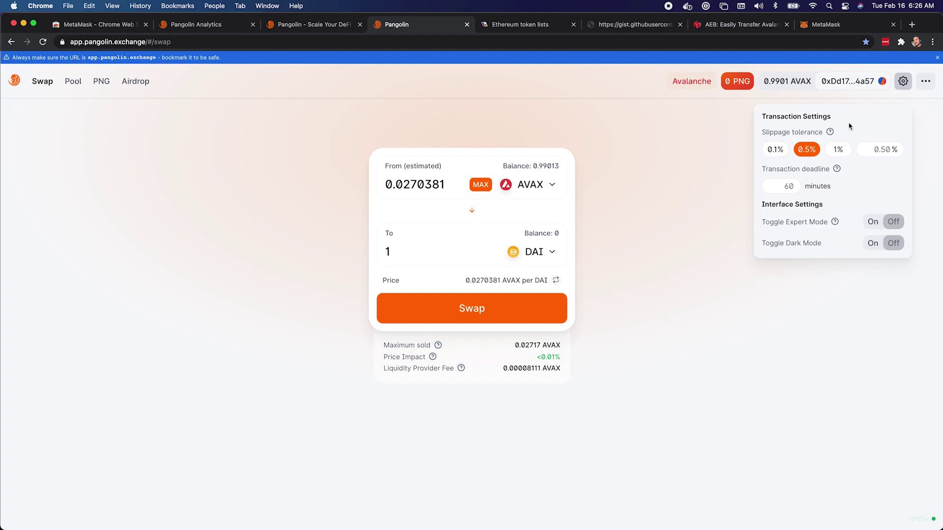
click(775, 150)
click(833, 151)
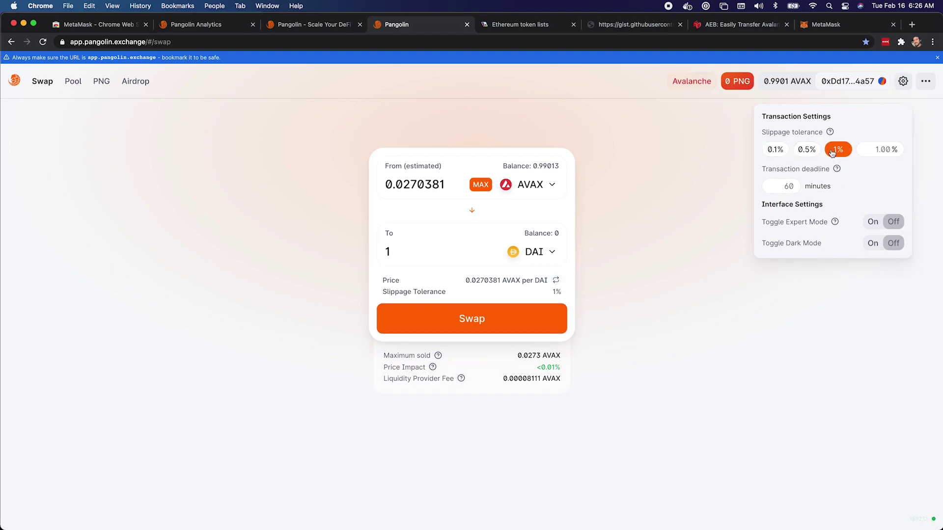
click(883, 151)
text(5)
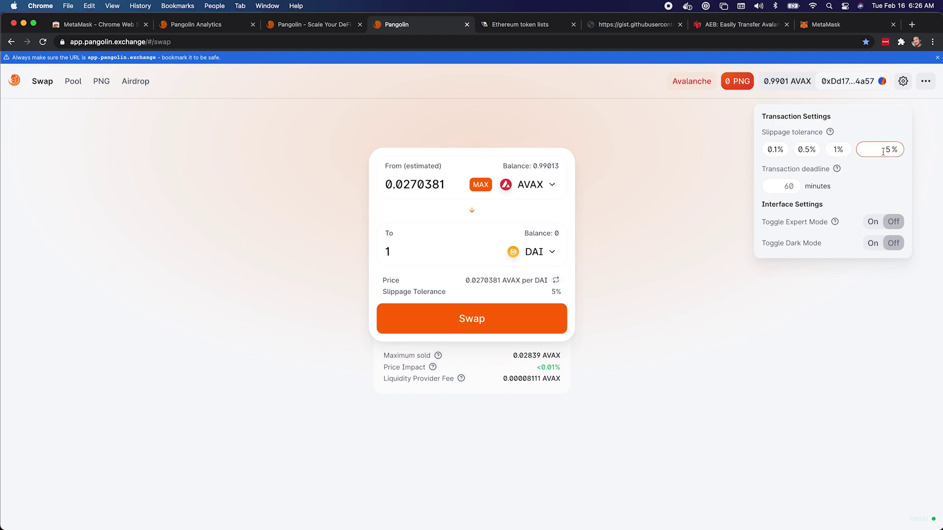
text(.01)
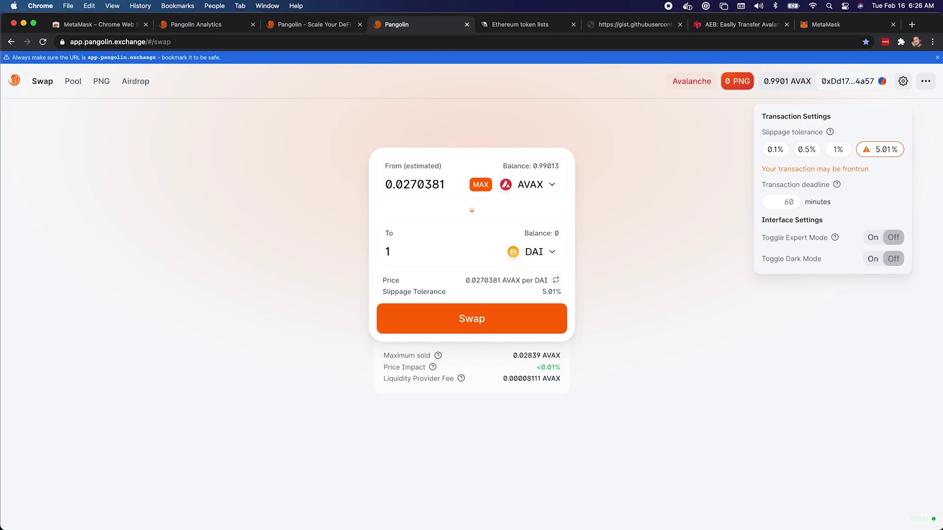
key(BackSpace)
key(BackSpace)
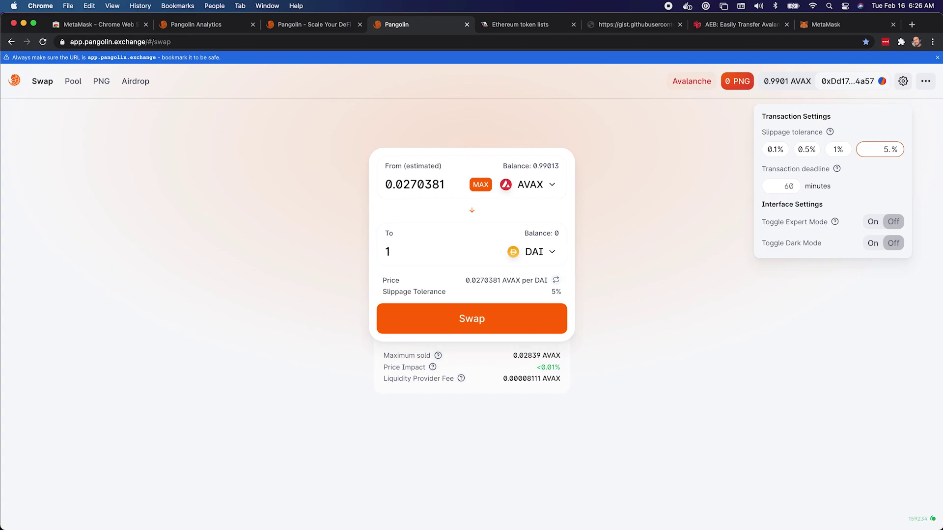
key(BackSpace)
text(1)
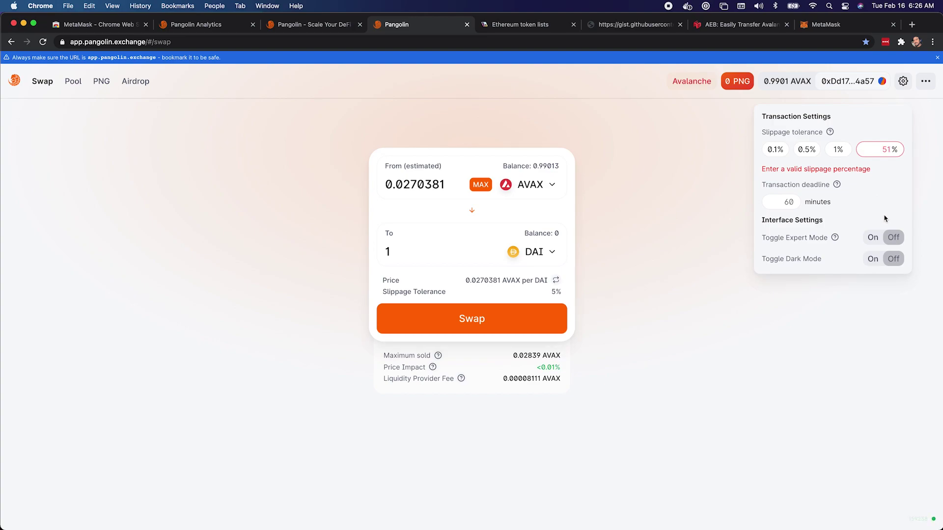
- Toggle dark mode on and back off, then switch Expert Mode on to bring up its warning
click(887, 265)
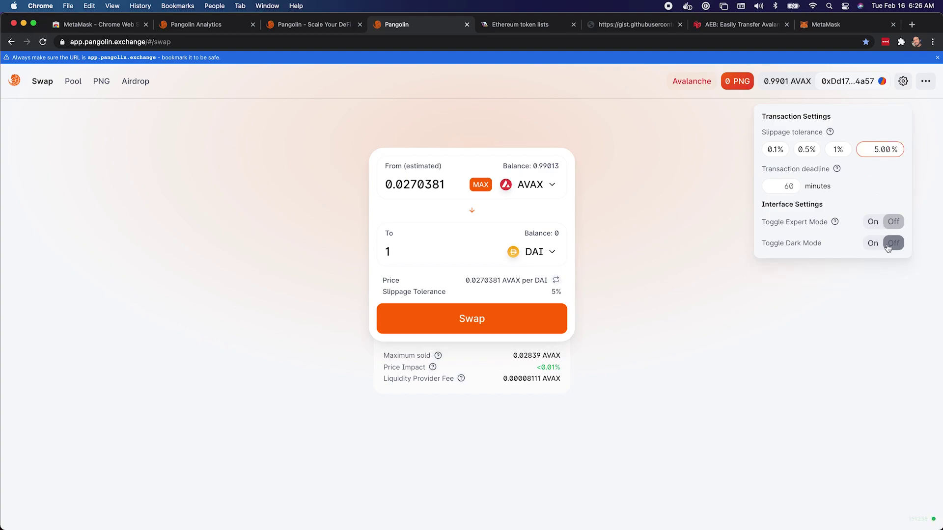
click(889, 246)
click(889, 248)
click(887, 224)
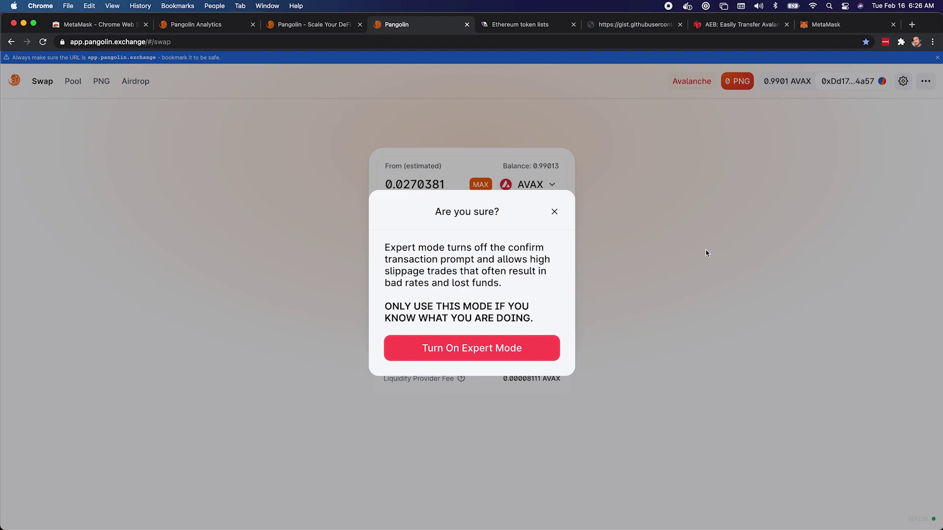
- Dismiss the Expert Mode warning, leaving expert mode off
click(532, 352)
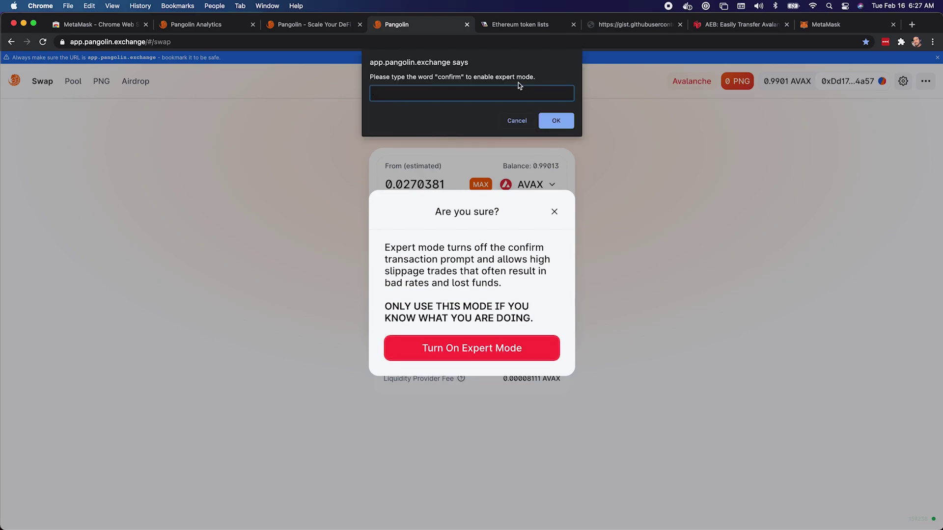
click(523, 119)
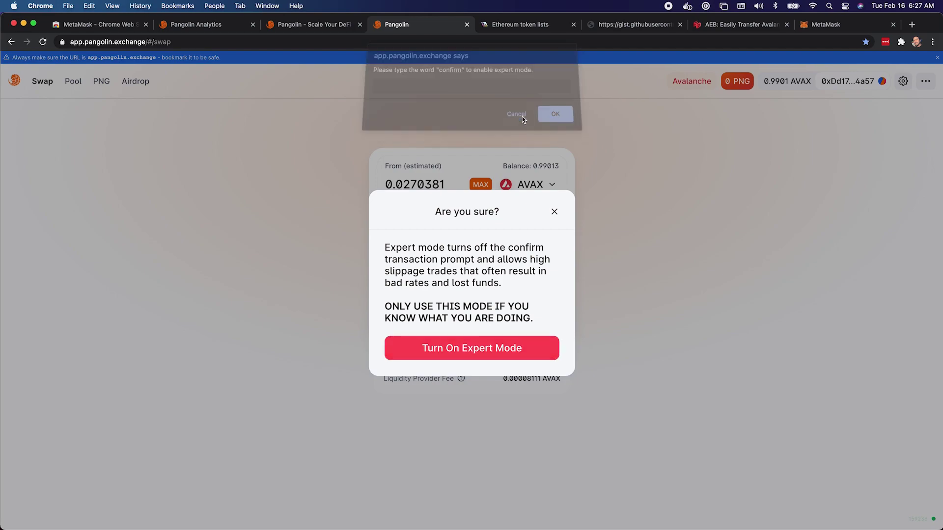
click(554, 212)
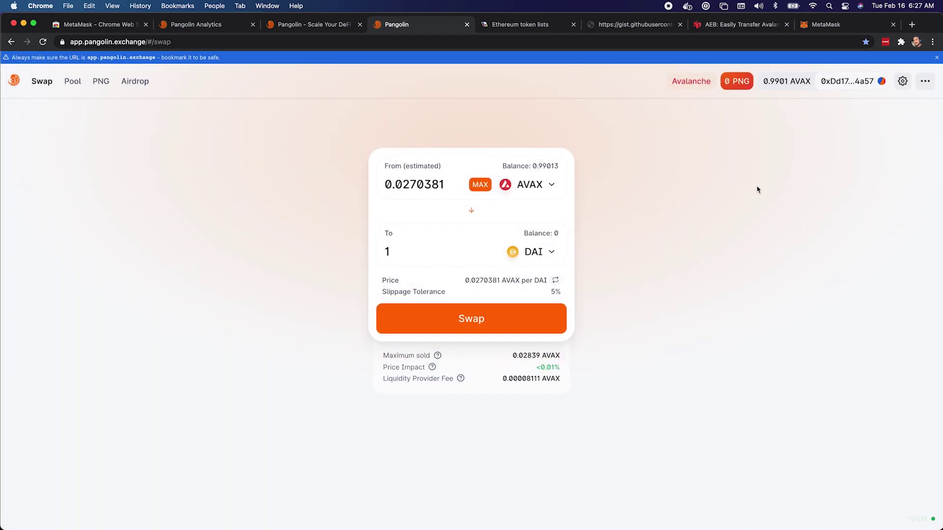
- Set slippage tolerance to 0.5% and replace the From amount with 0.1 AVAX
click(904, 83)
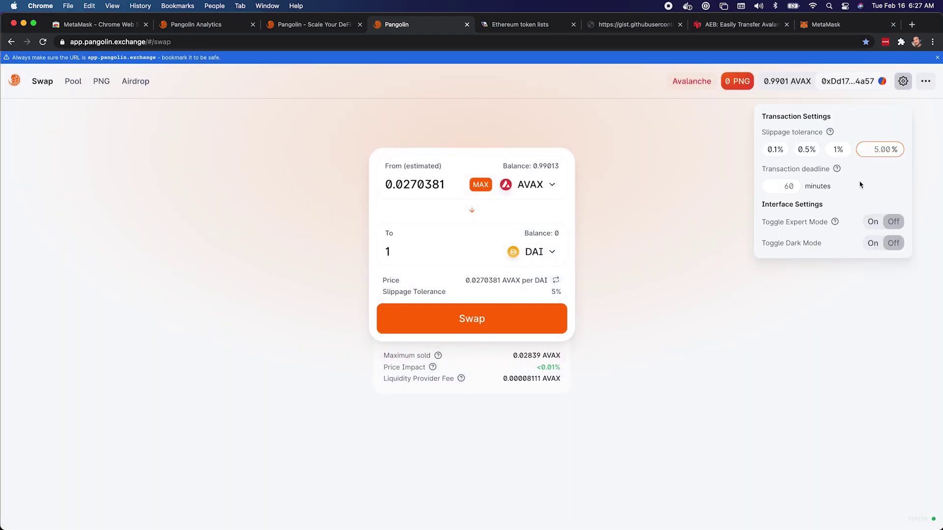
click(807, 150)
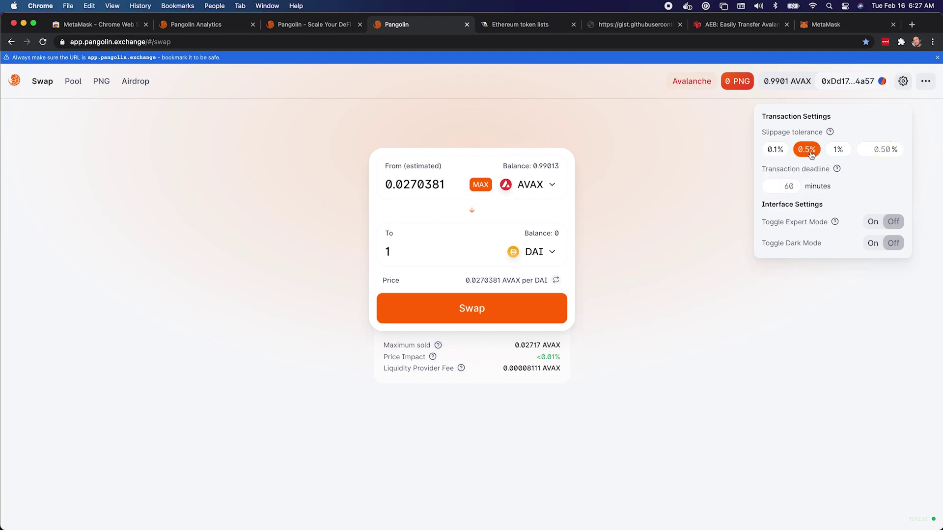
click(683, 200)
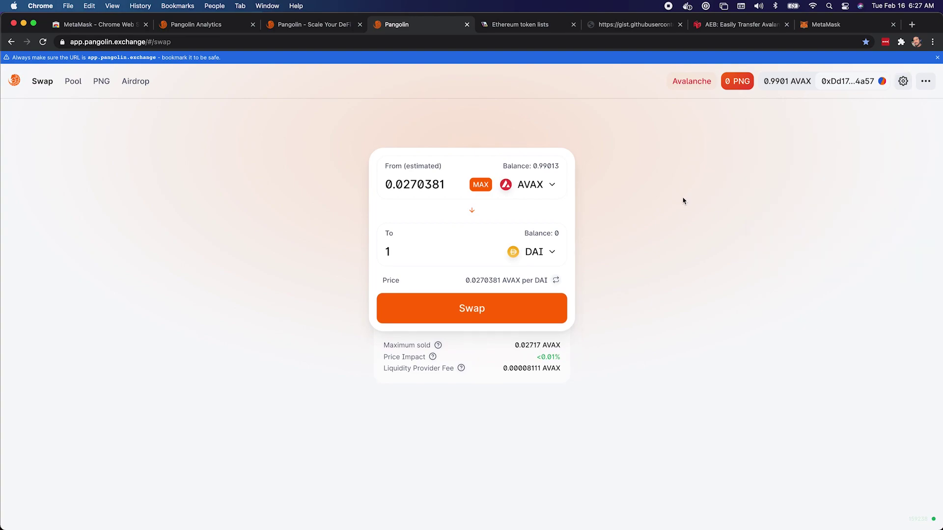
double_click(420, 188)
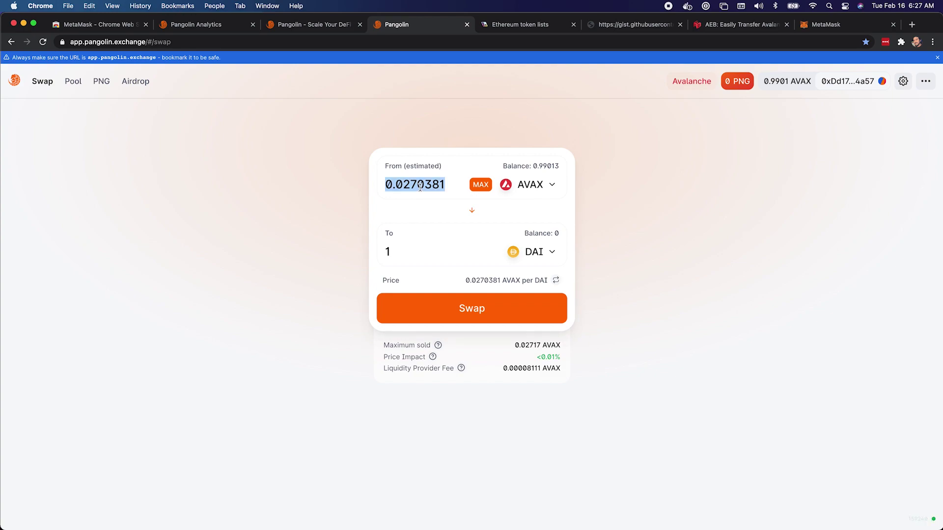
text(0.1)
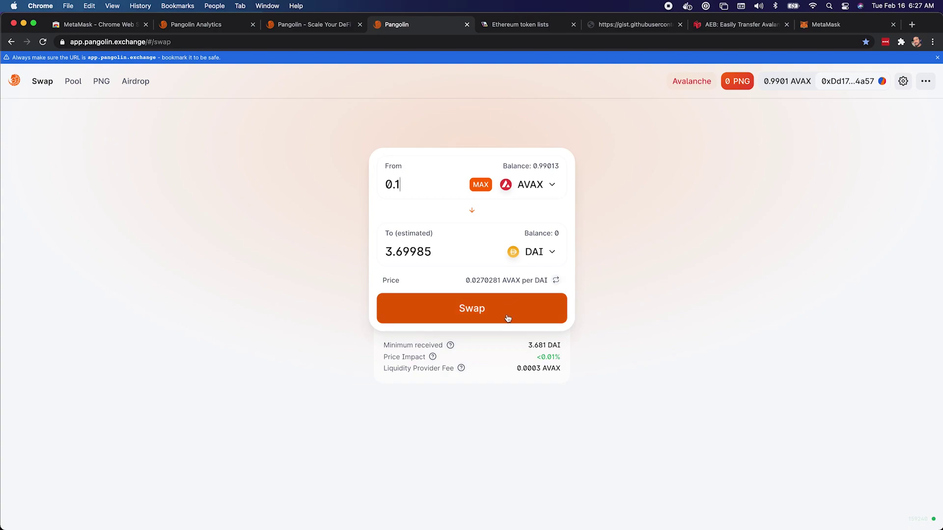
- Review the 0.1 AVAX to 3.69985 DAI swap, flipping the price to show AVAX per DAI
click(529, 316)
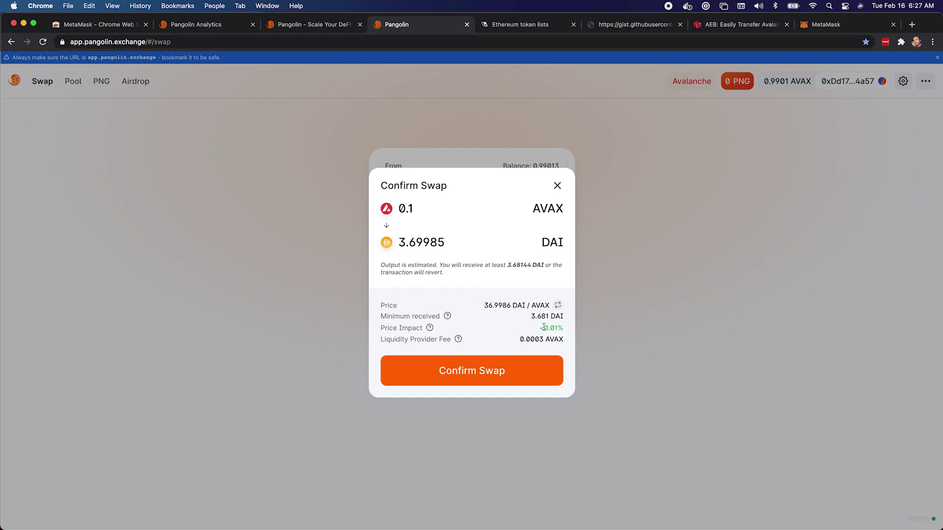
click(559, 307)
click(560, 307)
click(559, 307)
click(560, 306)
- Confirm the 0.1 AVAX swap, approve it in MetaMask, and view it on the C-Chain explorer
click(469, 376)
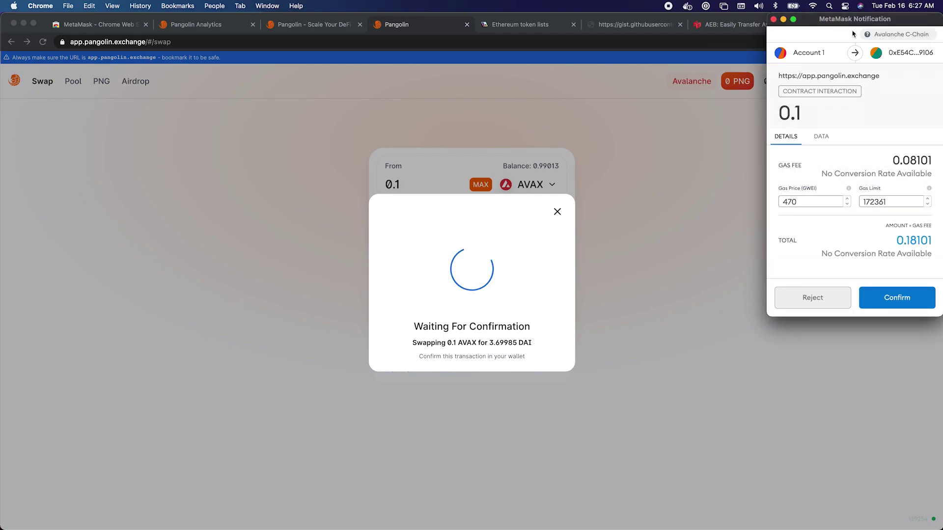
click(893, 301)
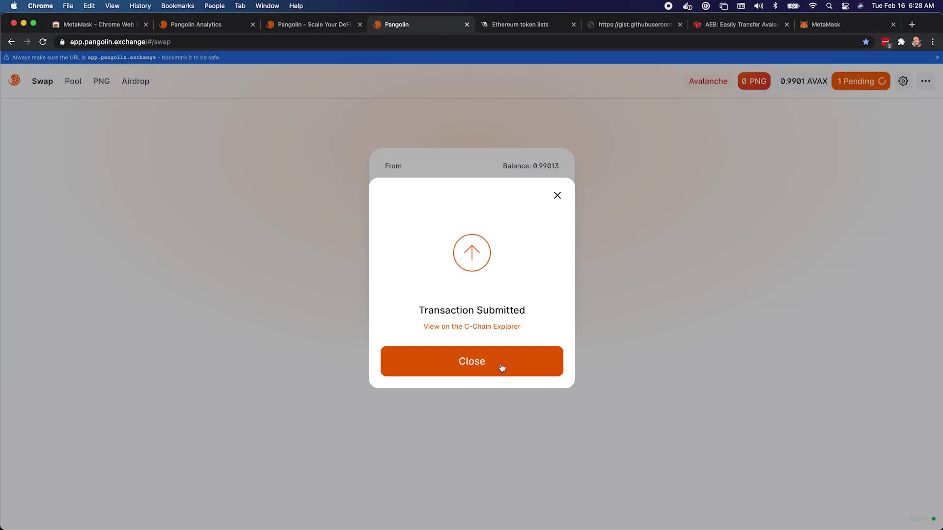
click(497, 328)
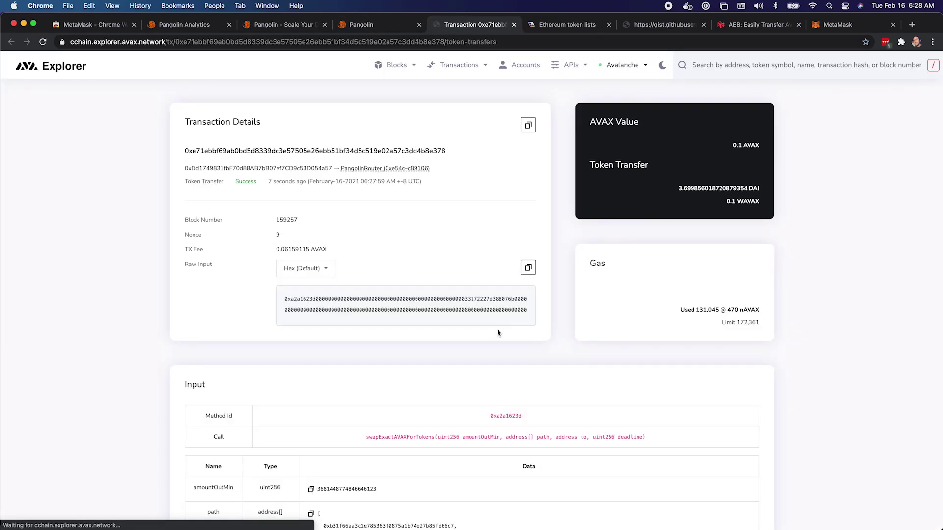
scroll(499, 318, down, 2)
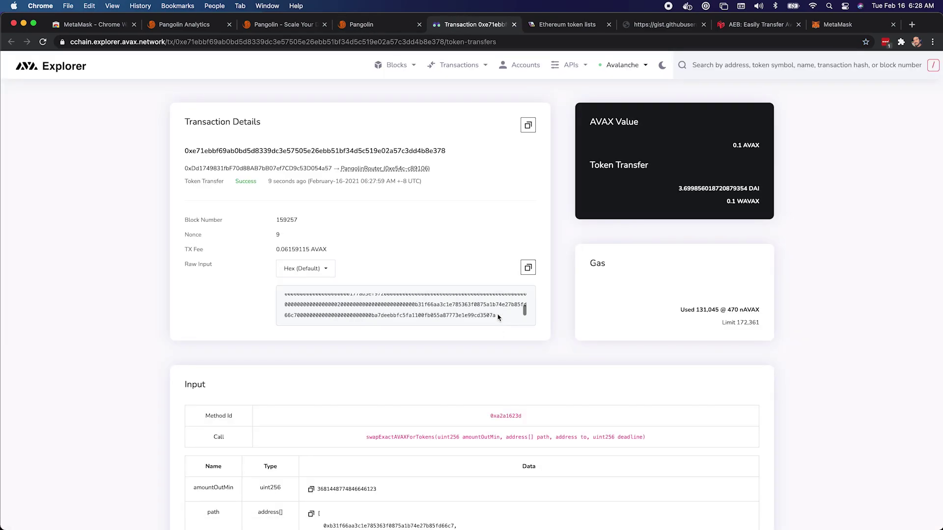
scroll(510, 356, down, 3)
scroll(630, 361, up, 5)
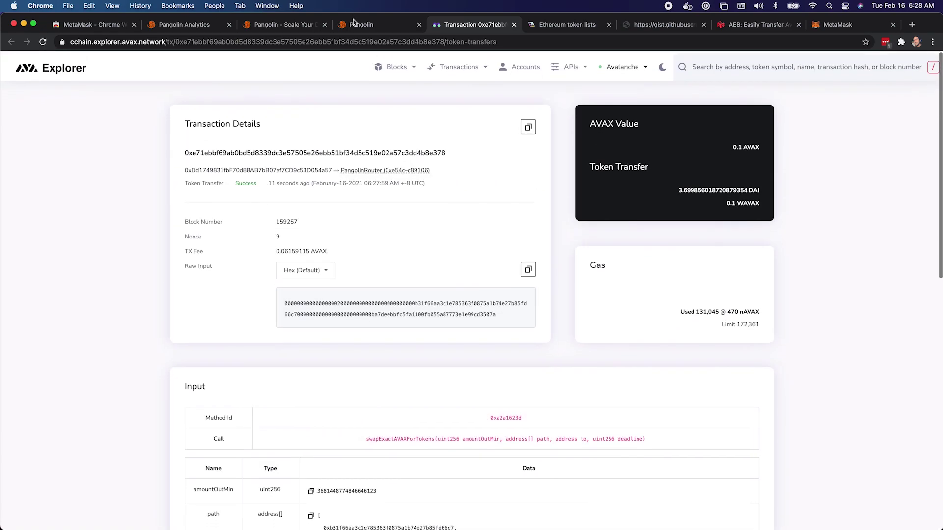
- Return to the Pangolin tab and close the Transaction Submitted dialog
click(359, 21)
click(499, 366)
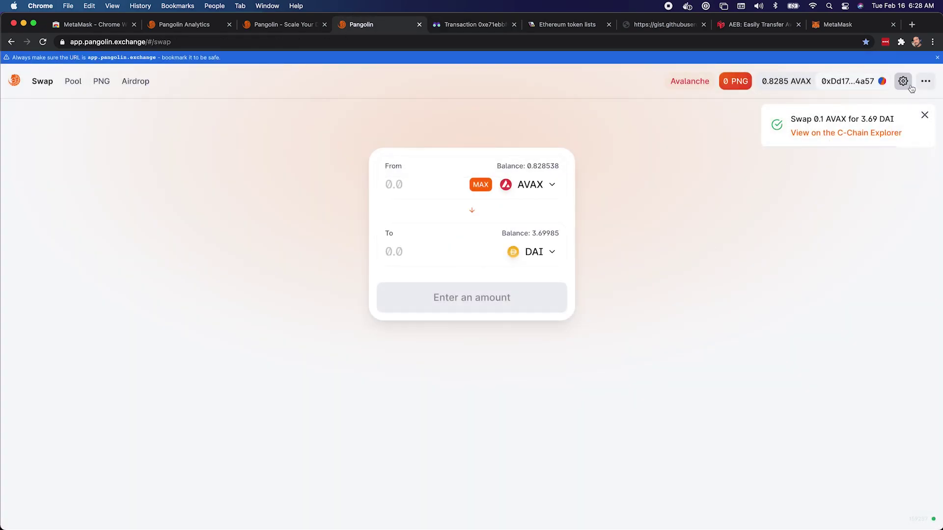
- Copy the DAI contract address from the Pangolin Analytics page URL
click(854, 24)
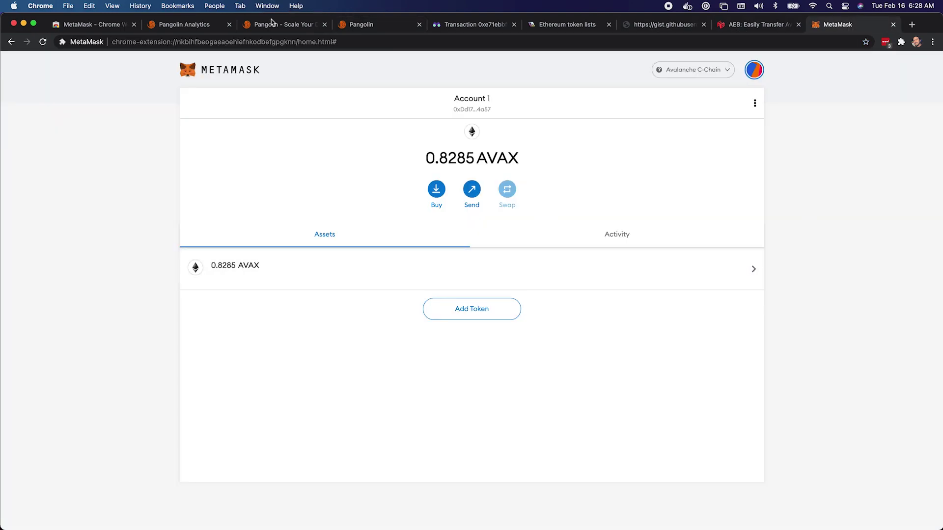
click(200, 27)
double_click(231, 42)
key(super+c)
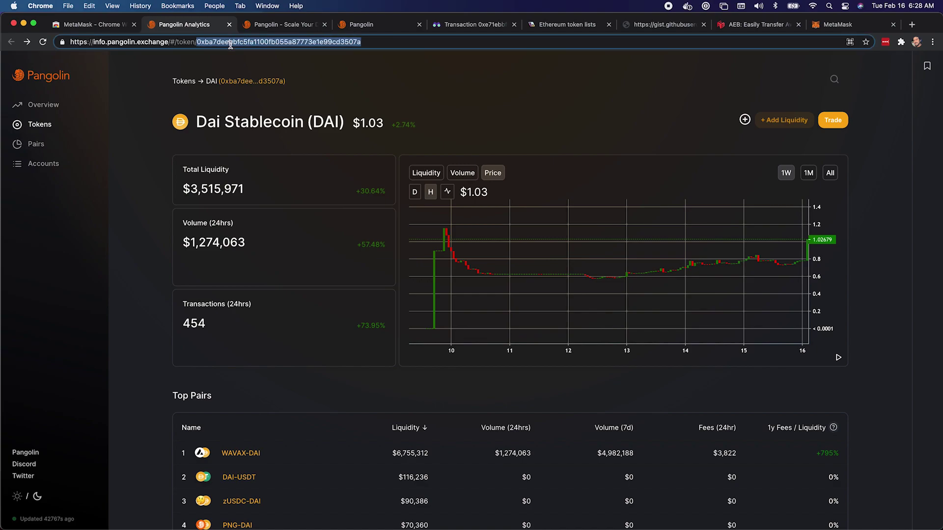
- Add DAI to MetaMask as a custom token using the copied address
click(863, 24)
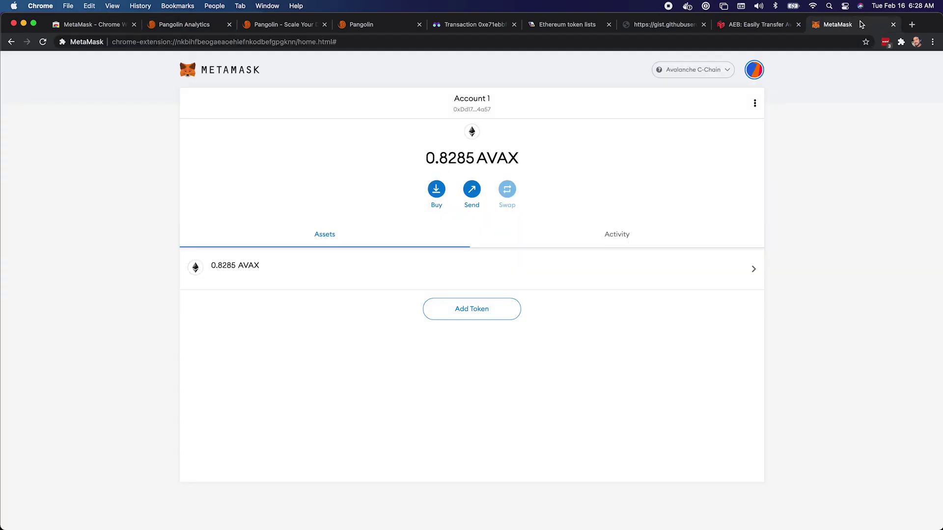
click(480, 313)
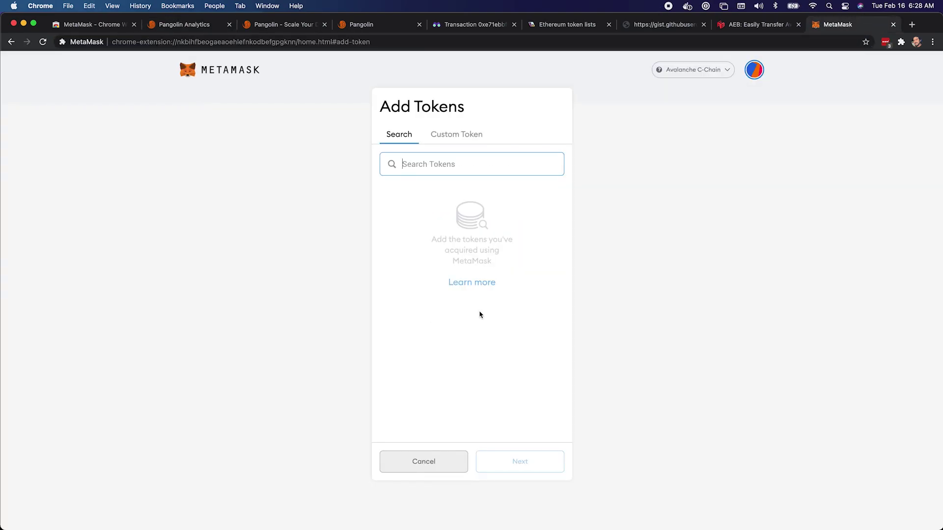
click(451, 136)
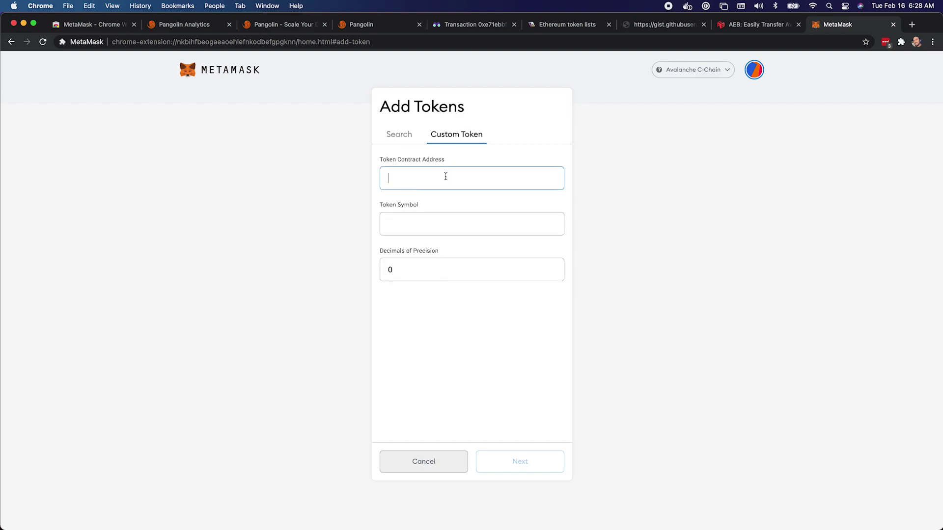
key(super+v)
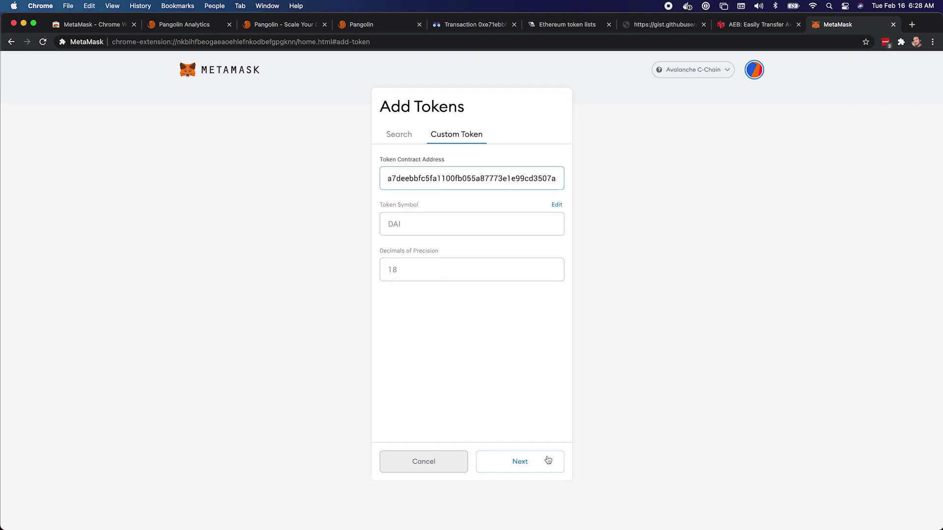
click(548, 461)
click(537, 456)
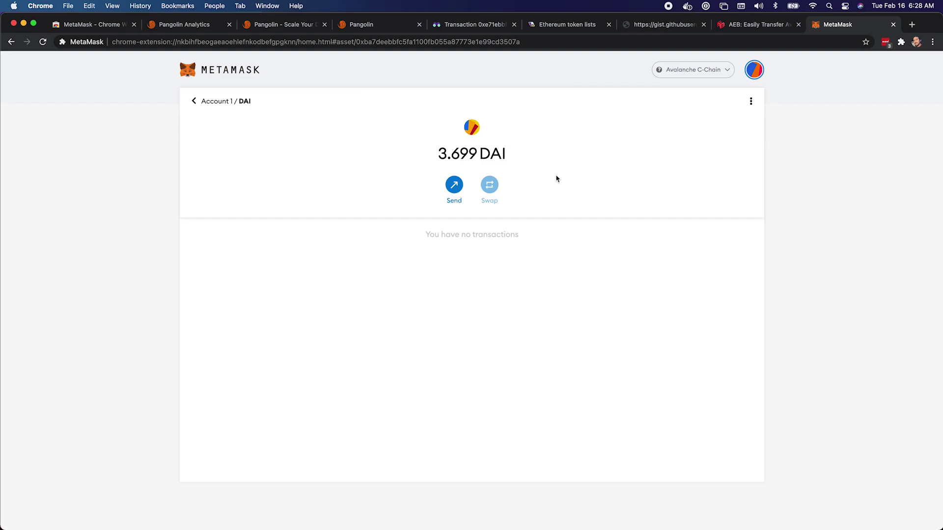
click(201, 108)
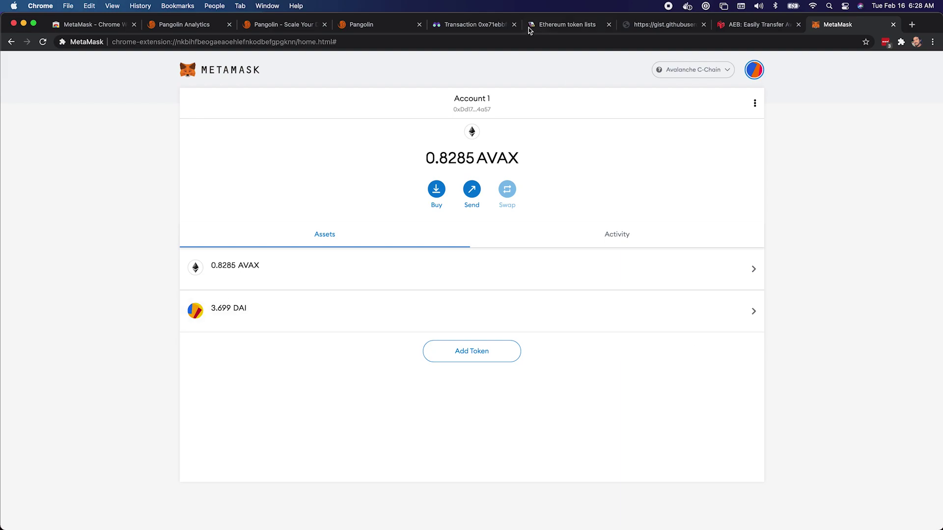
click(353, 24)
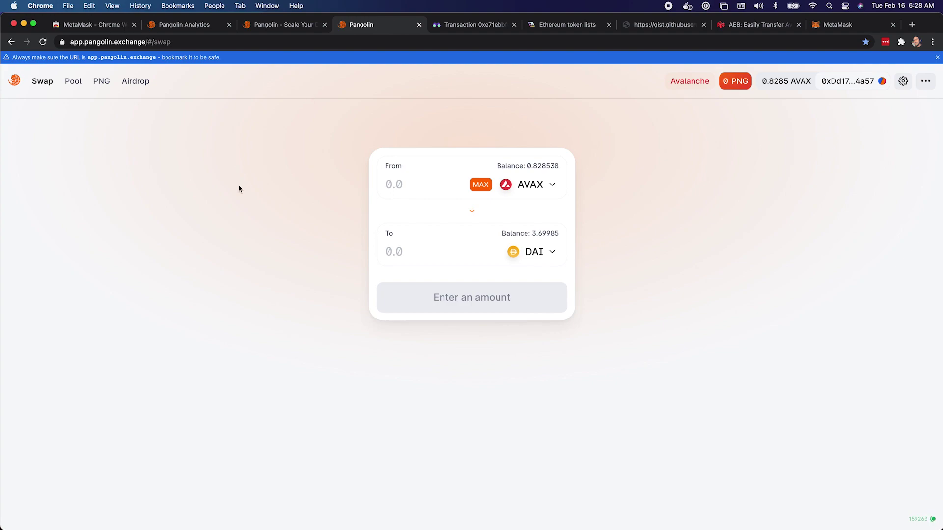